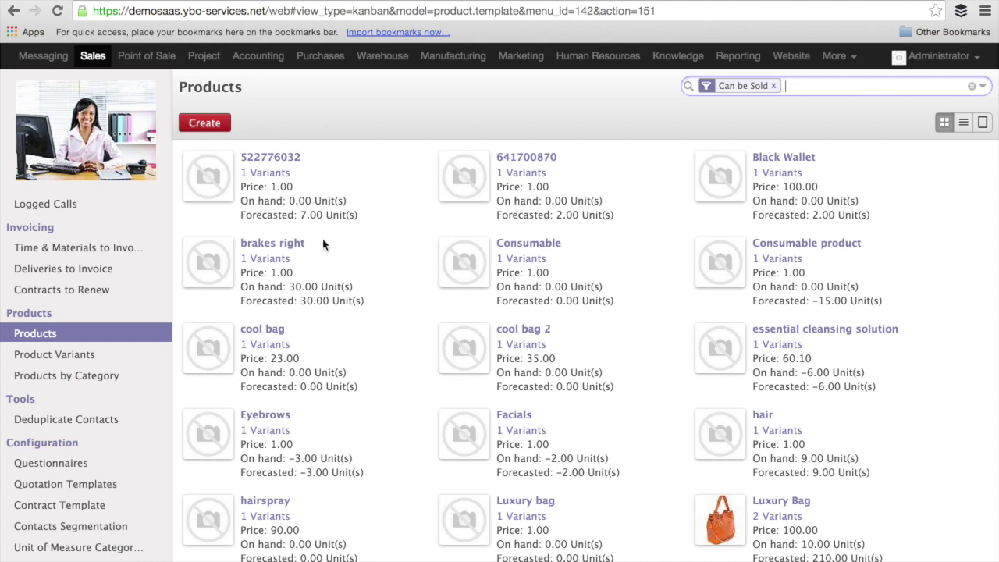
# - Create a new product named Jumper with a sale price of 10 and show its Variants section
pyautogui.click(213, 127)
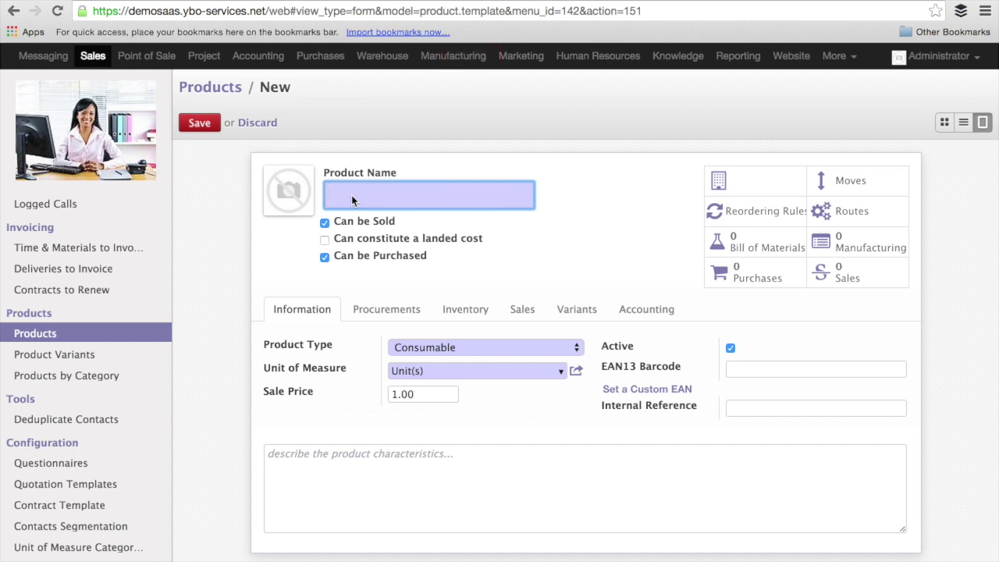
pyautogui.write('Jumper')
pyautogui.click(431, 393)
pyautogui.write('10')
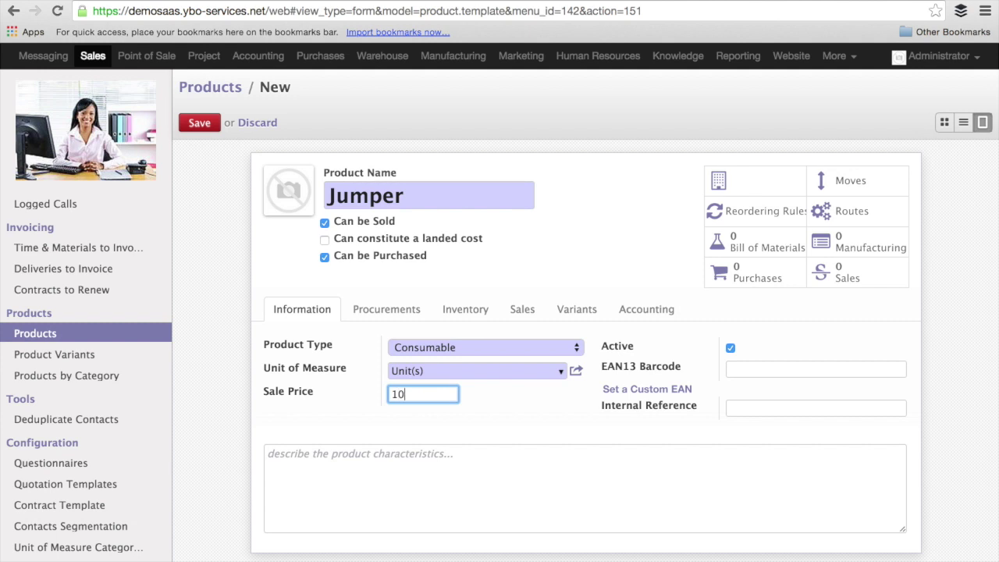
pyautogui.click(574, 311)
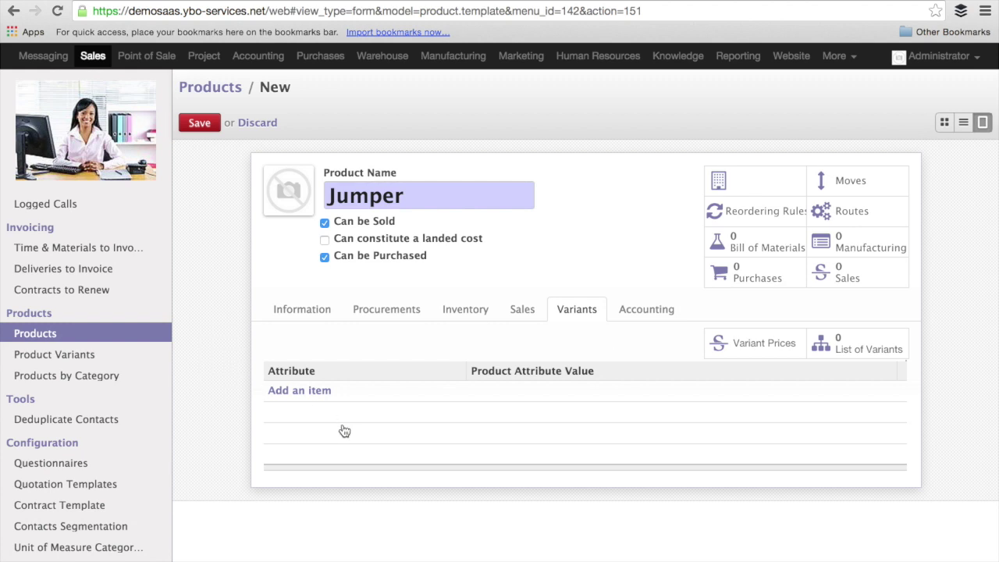
# - Add the Color attribute with navy blue, blue, green and yellow values to Jumper and save
pyautogui.click(328, 391)
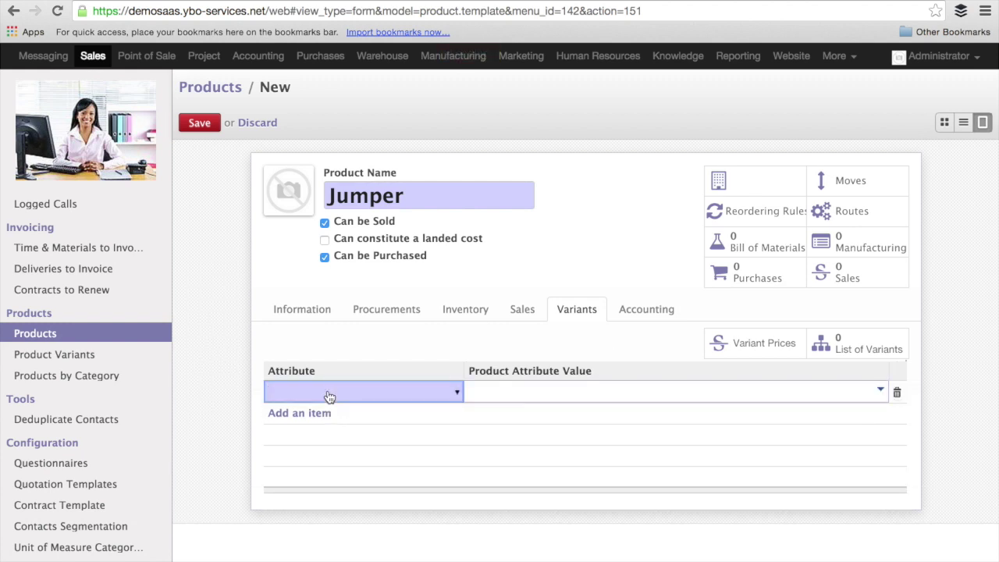
pyautogui.write('Color')
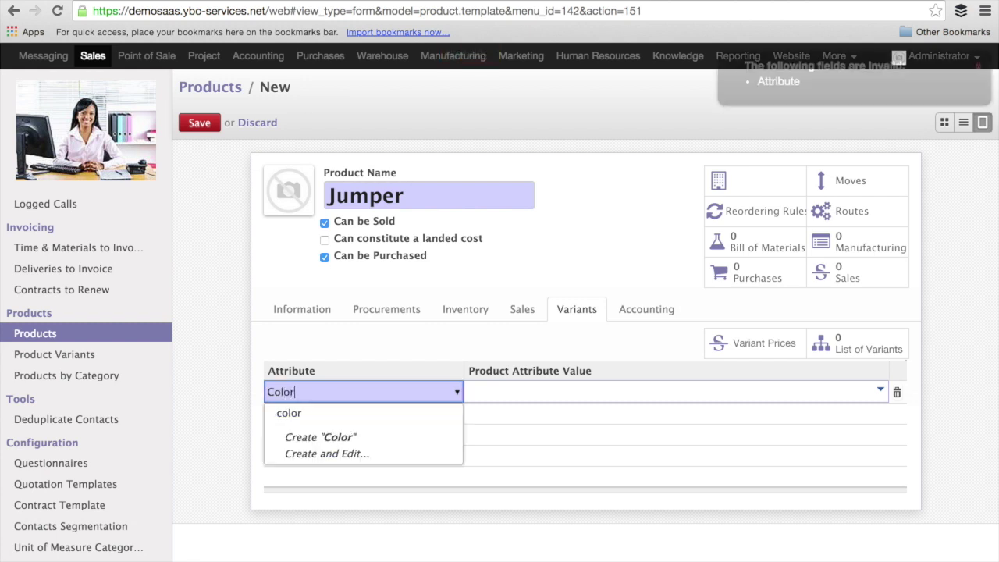
pyautogui.click(455, 414)
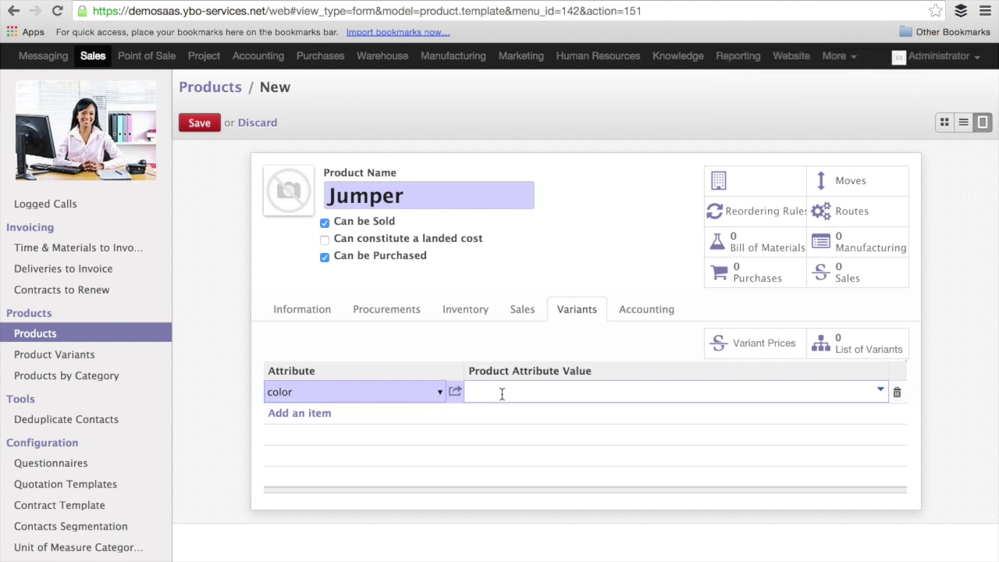
pyautogui.write('navy')
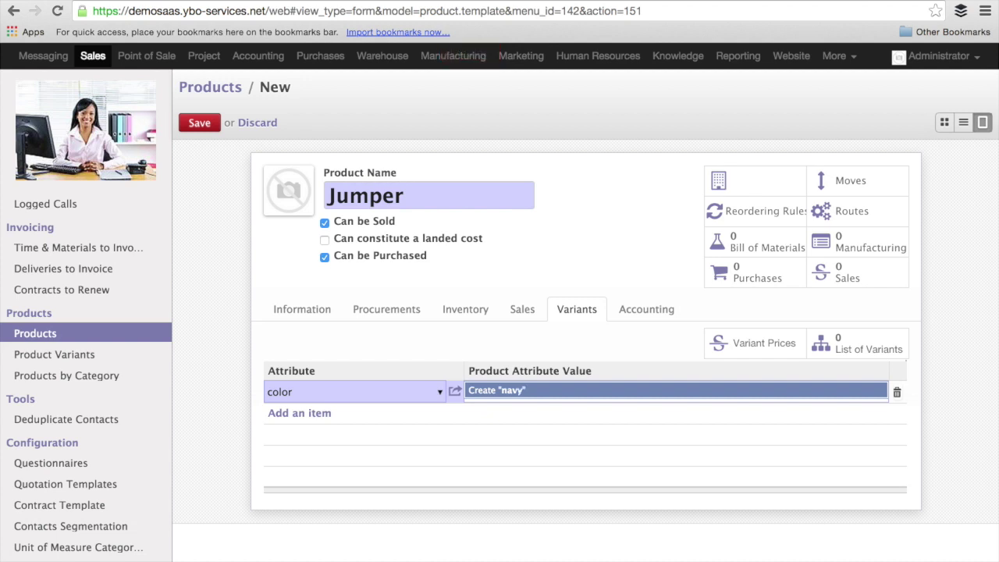
pyautogui.write(' blue')
pyautogui.press('Return')
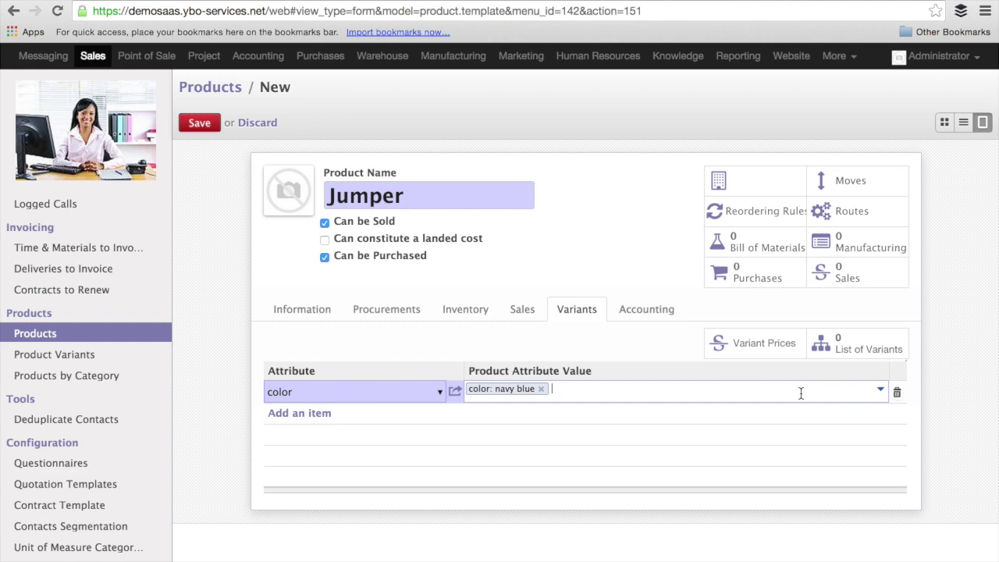
pyautogui.write('blue')
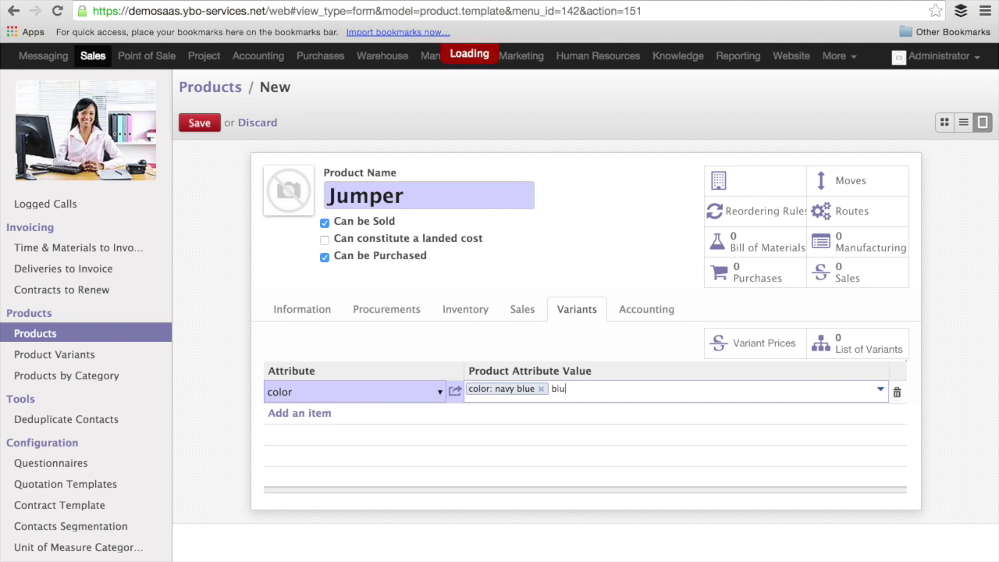
pyautogui.press('BackSpace')
pyautogui.press('BackSpace')
pyautogui.press('BackSpace')
pyautogui.press('BackSpace')
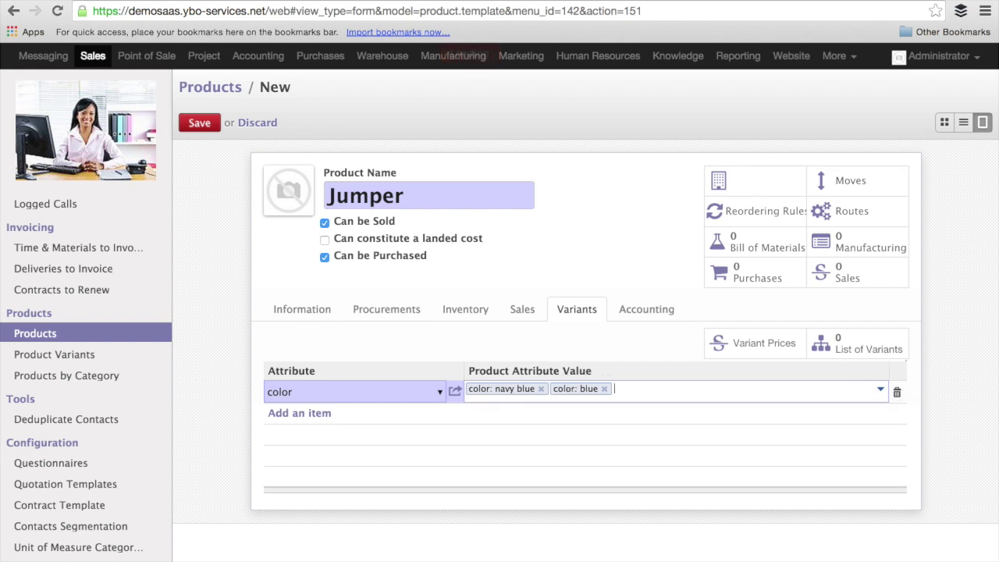
pyautogui.write('green')
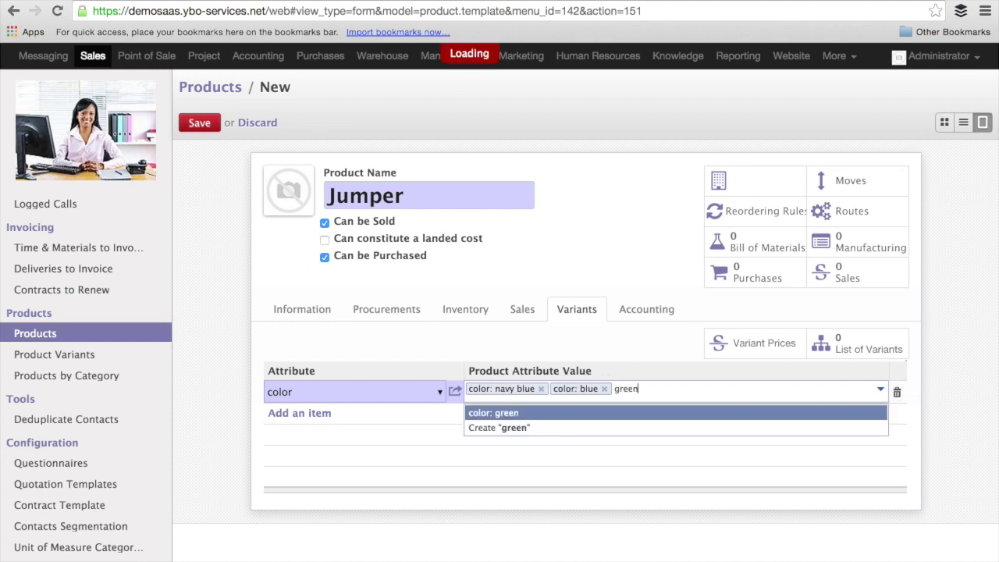
pyautogui.press('Return')
pyautogui.write('y')
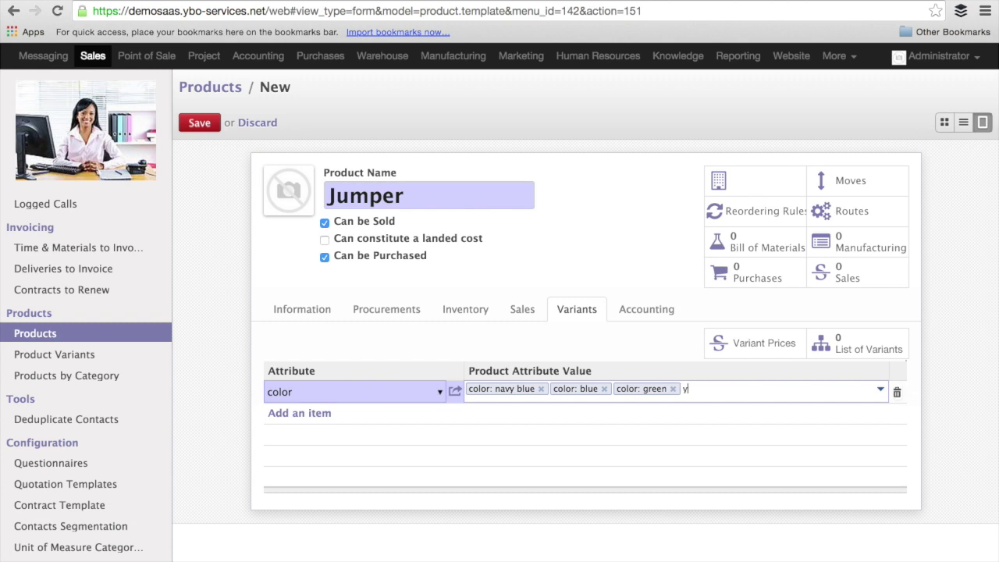
pyautogui.write('ellow')
pyautogui.press('Return')
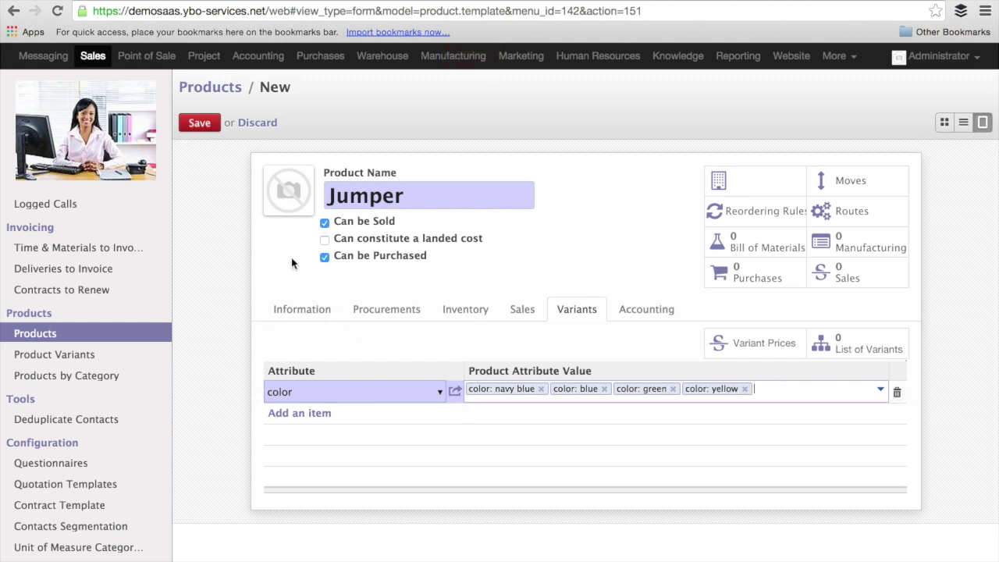
pyautogui.click(198, 122)
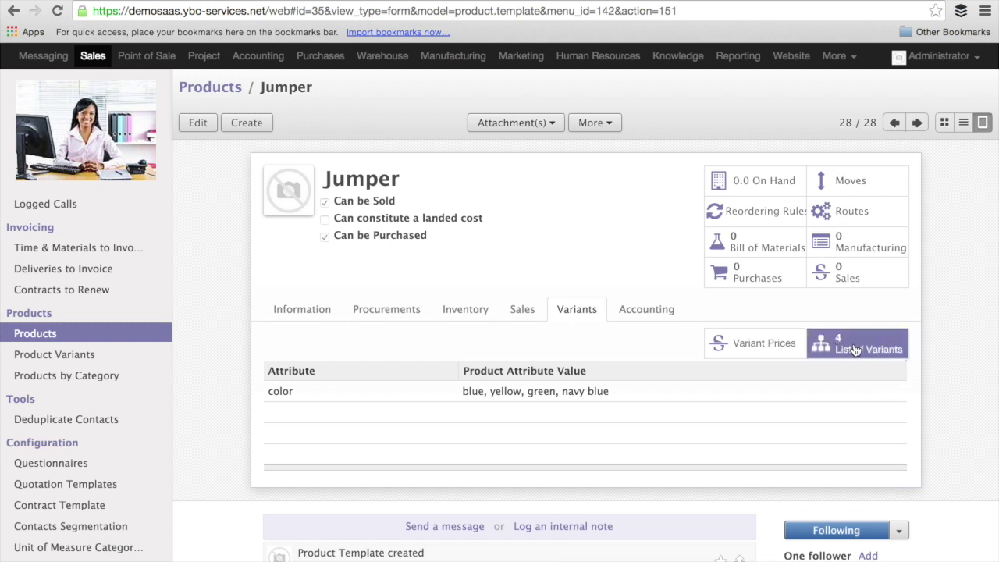
# - Review Jumper's four colour variants priced 10, then reopen the Jumper product in edit mode
pyautogui.click(855, 350)
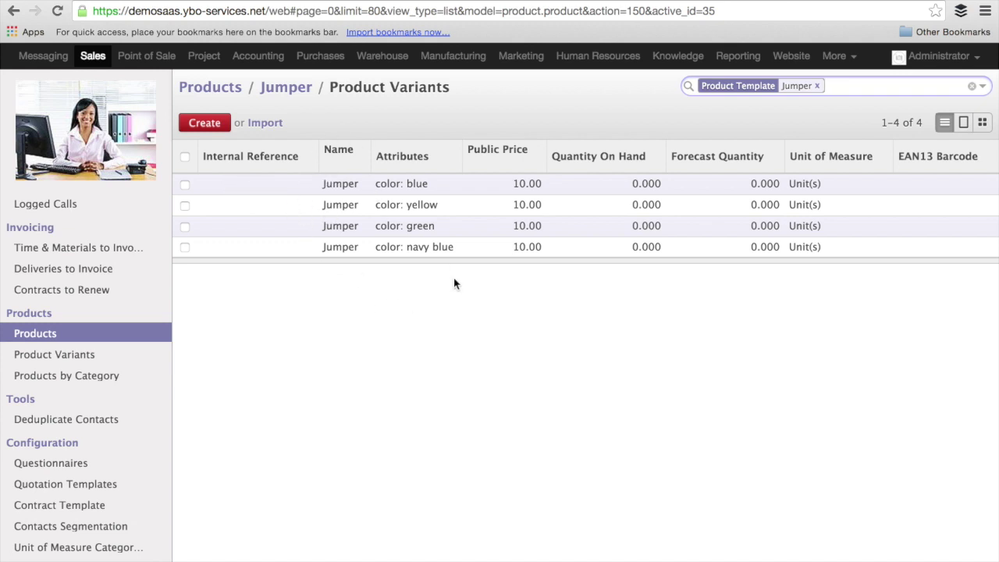
pyautogui.click(295, 95)
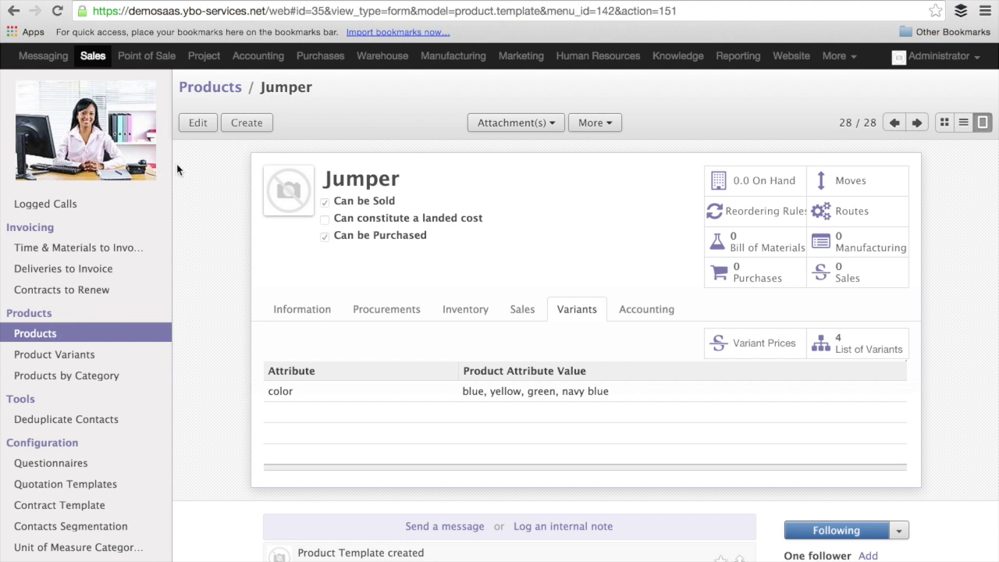
pyautogui.click(196, 123)
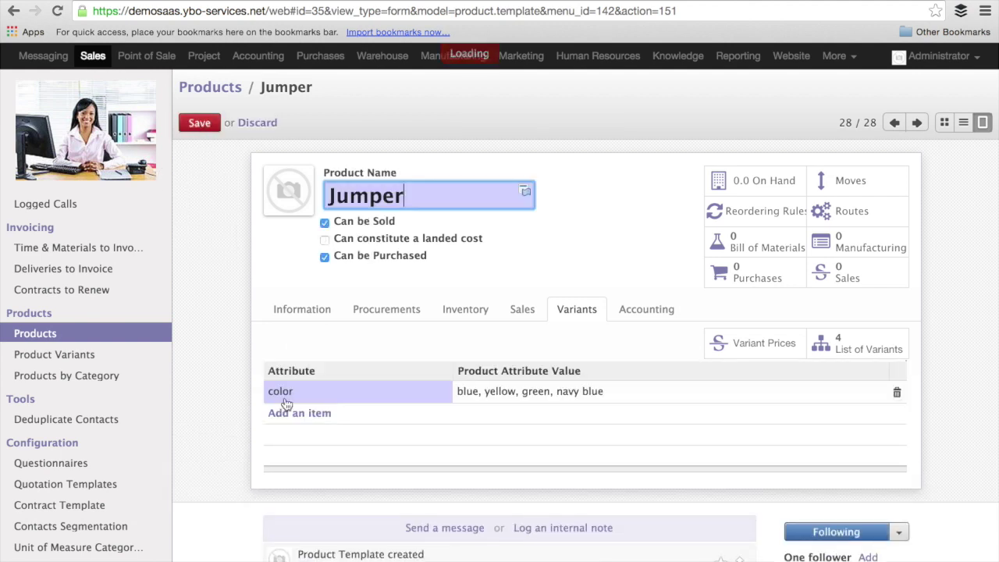
# - Add the Size attribute with xs, s, m and xl values to Jumper and save
pyautogui.click(315, 414)
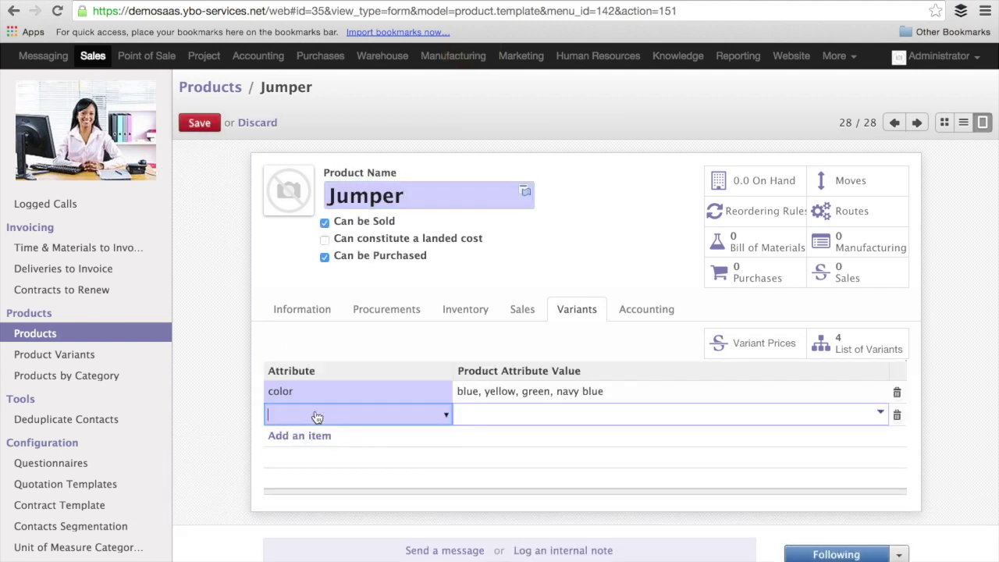
pyautogui.write('Size')
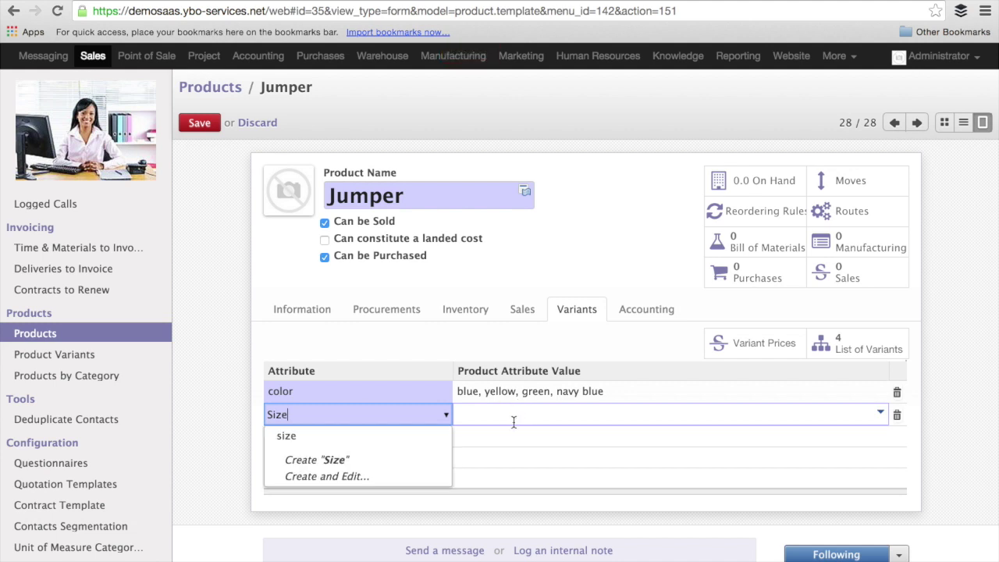
pyautogui.press('Return')
pyautogui.click(515, 411)
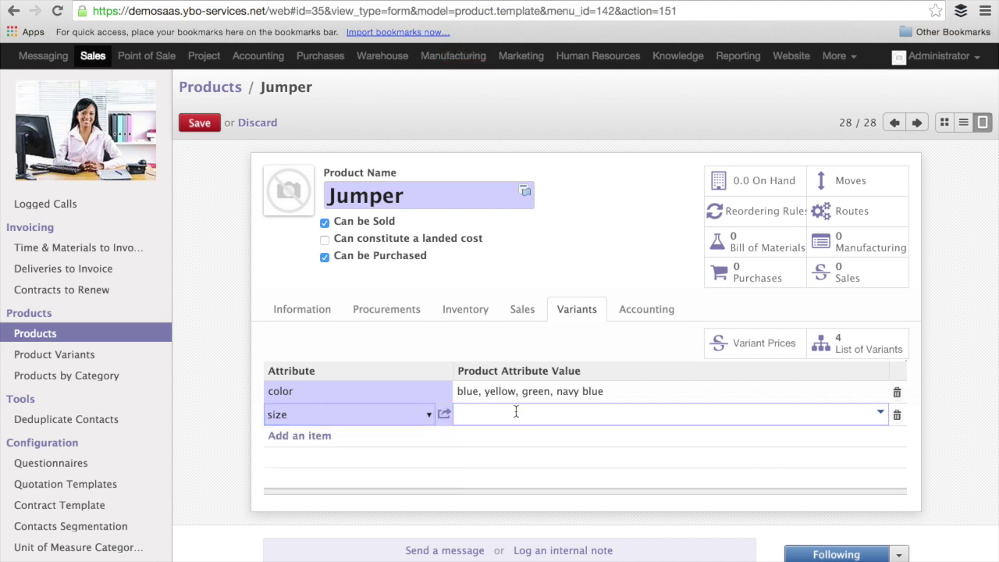
pyautogui.write('xs')
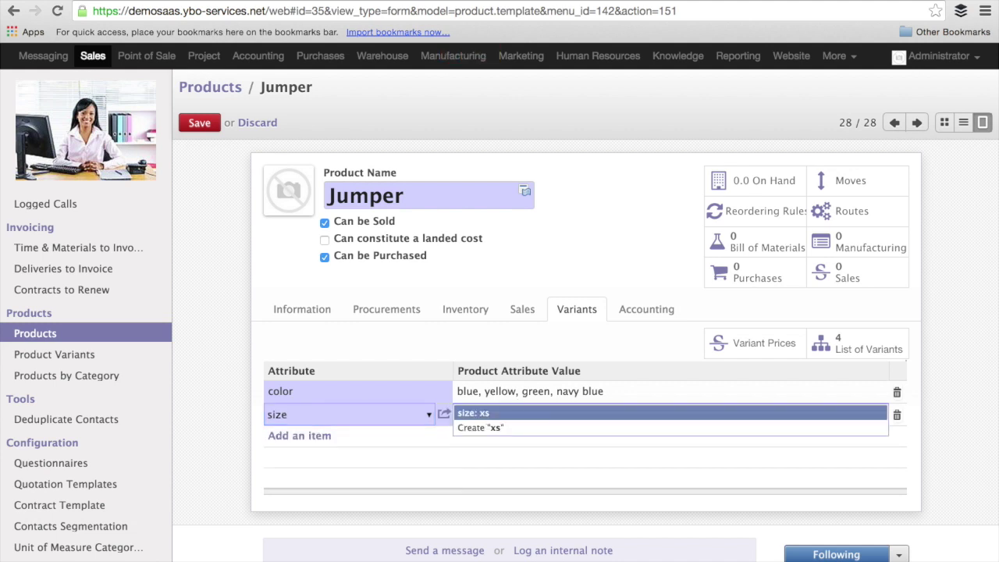
pyautogui.press('Return')
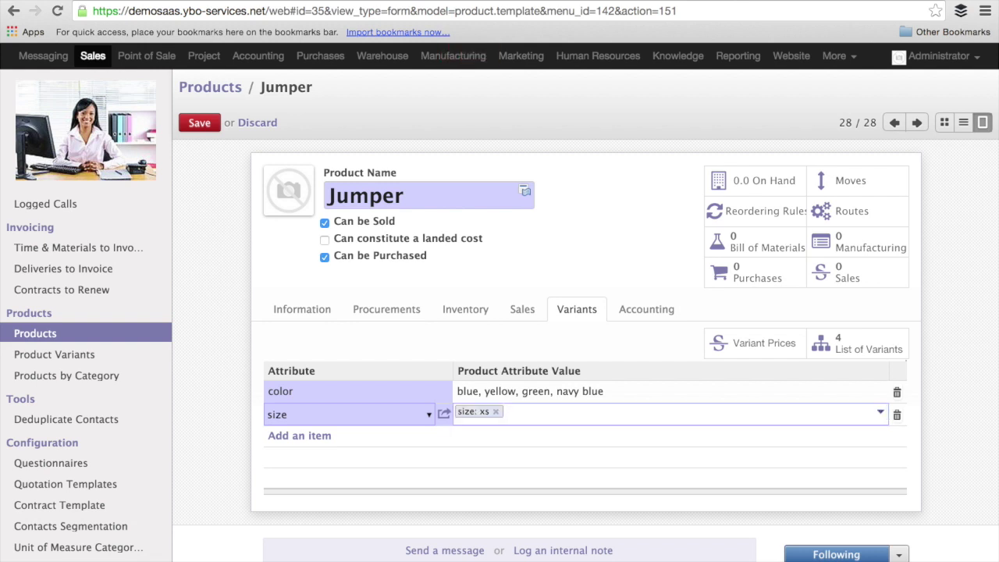
pyautogui.write('s')
pyautogui.press('Return')
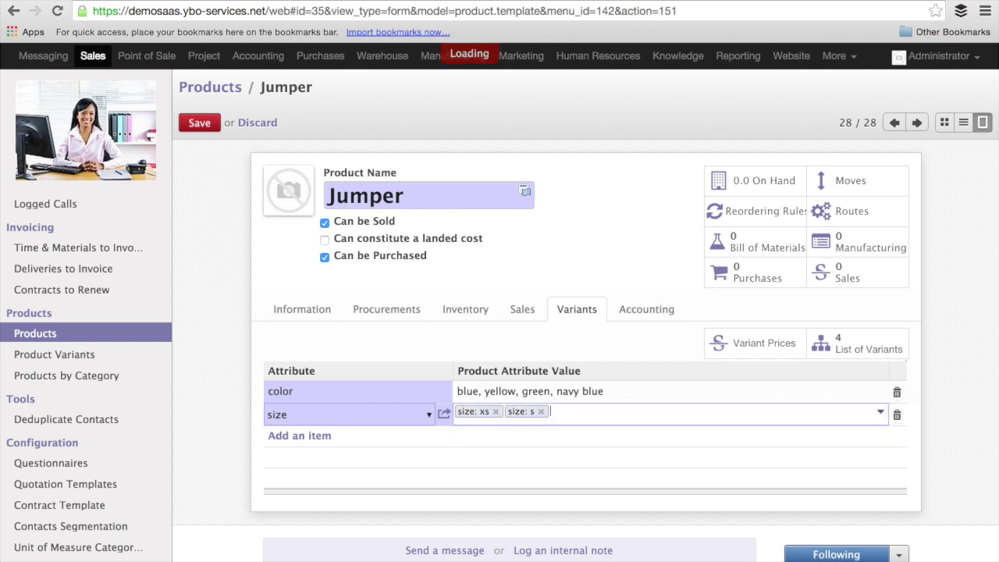
pyautogui.write('m')
pyautogui.press('Return')
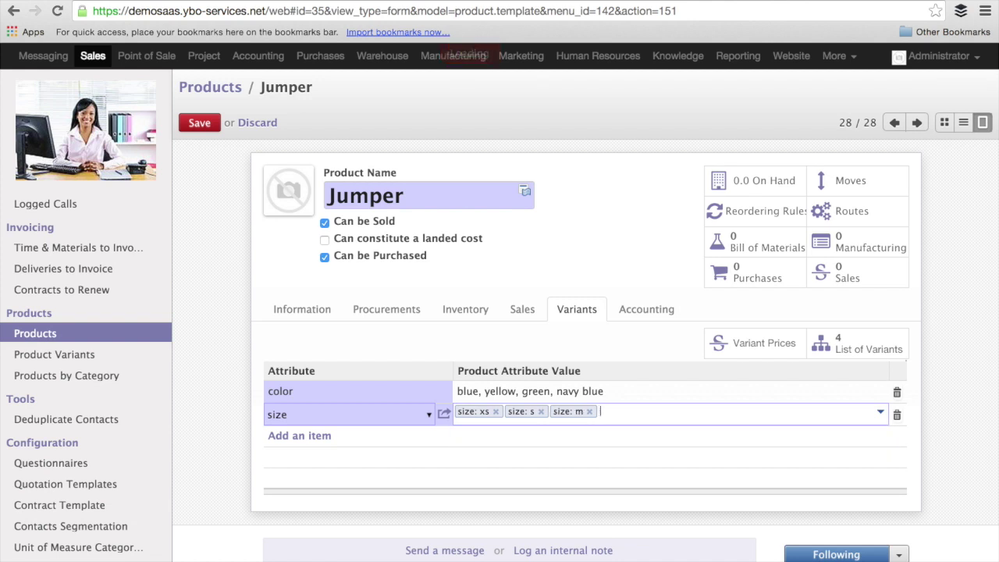
pyautogui.click(199, 126)
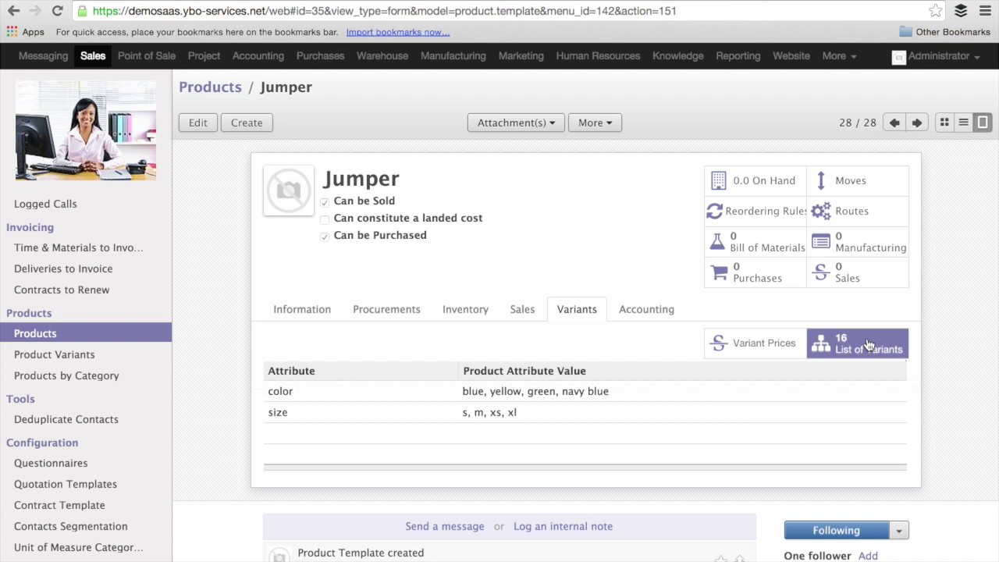
# - Open the list of Jumper's 16 variants to look them over
pyautogui.click(868, 345)
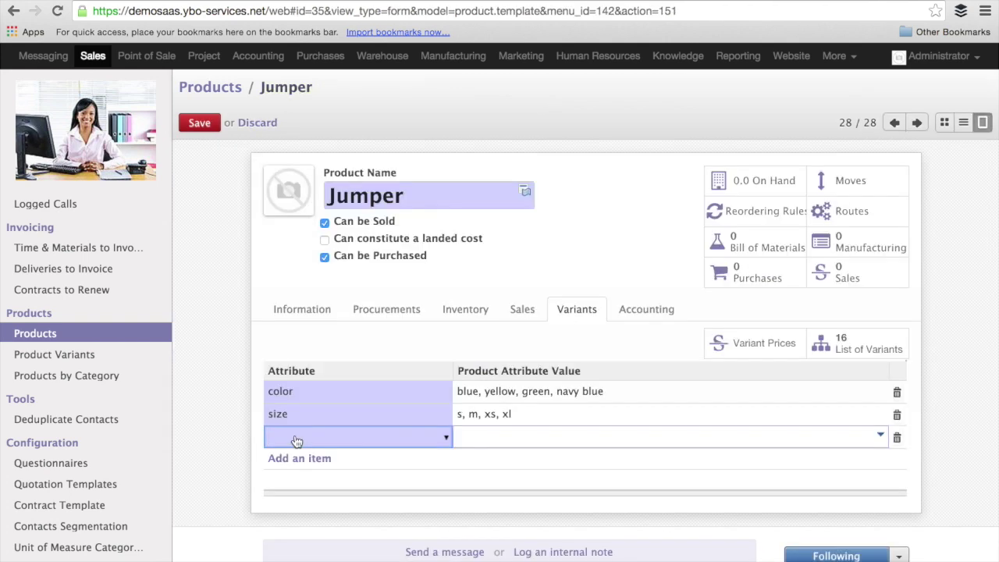
# - Create a new design attribute with values girl and boys on Jumper and save
pyautogui.write('mo')
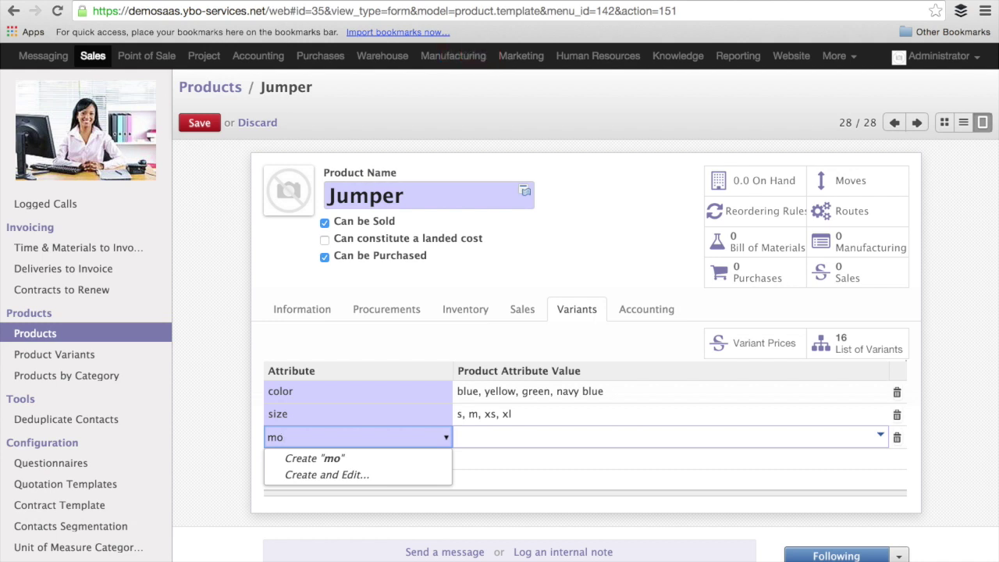
pyautogui.press('BackSpace')
pyautogui.press('BackSpace')
pyautogui.write('design')
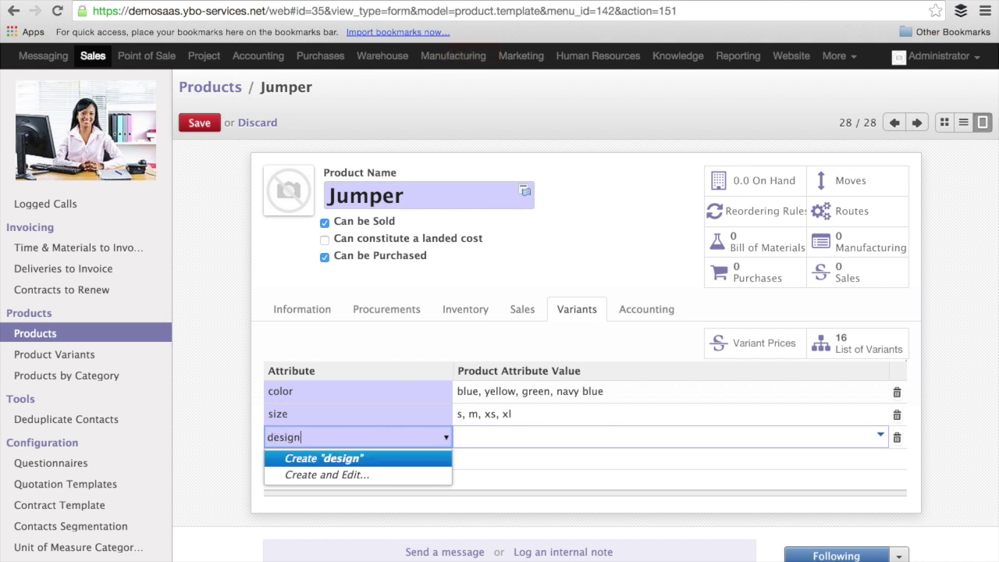
pyautogui.press('Return')
pyautogui.click(503, 435)
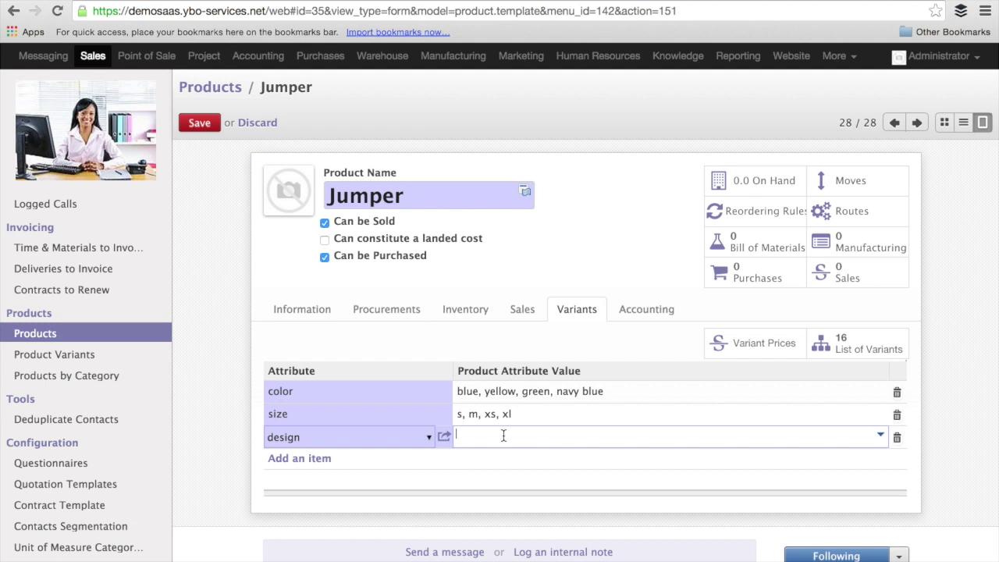
pyautogui.write('girl')
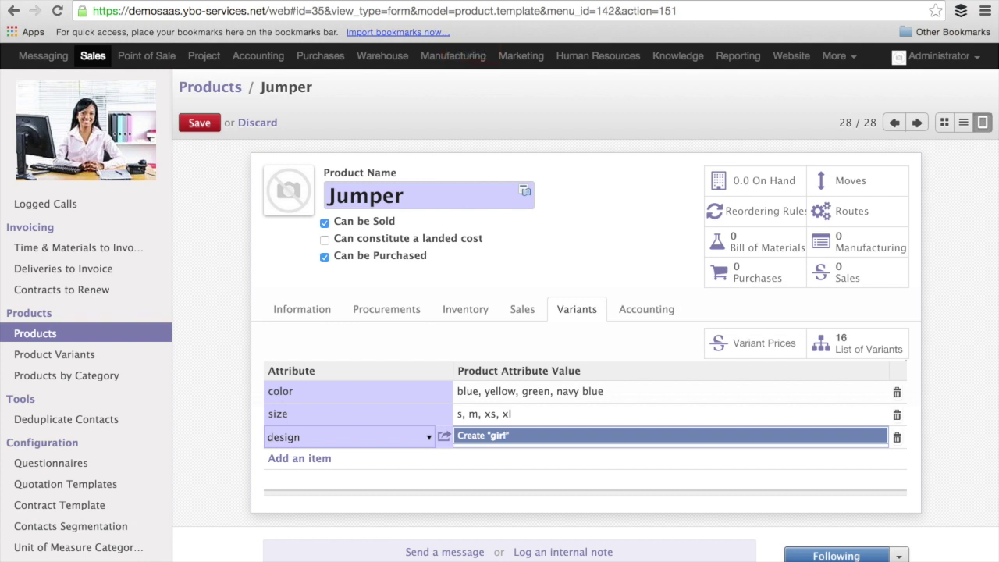
pyautogui.press('Return')
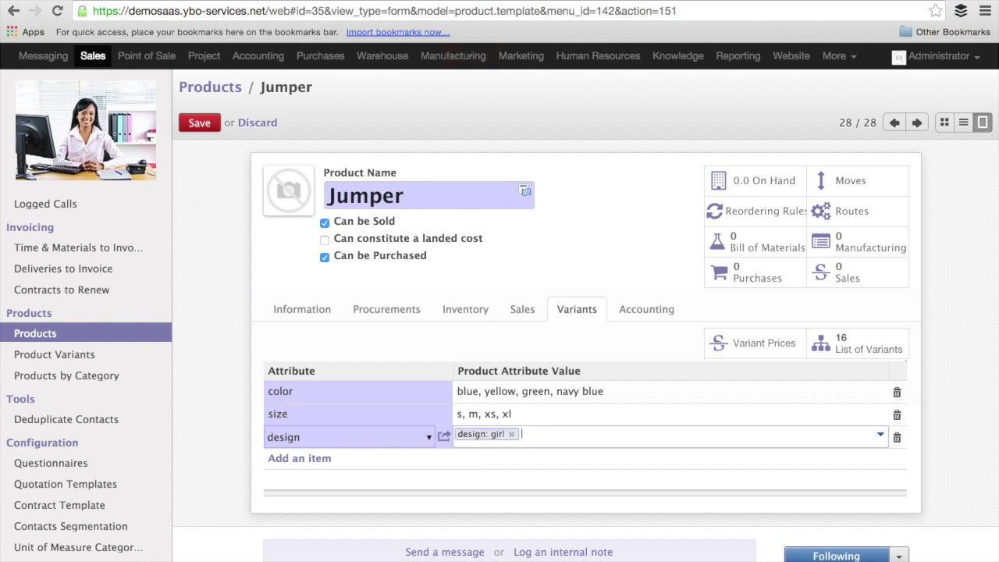
pyautogui.write('boys')
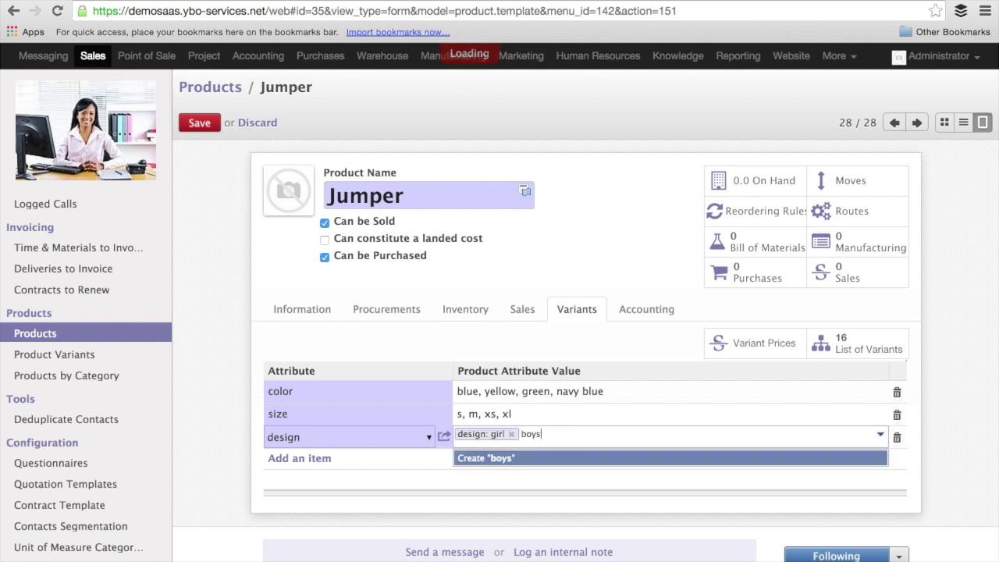
pyautogui.press('Return')
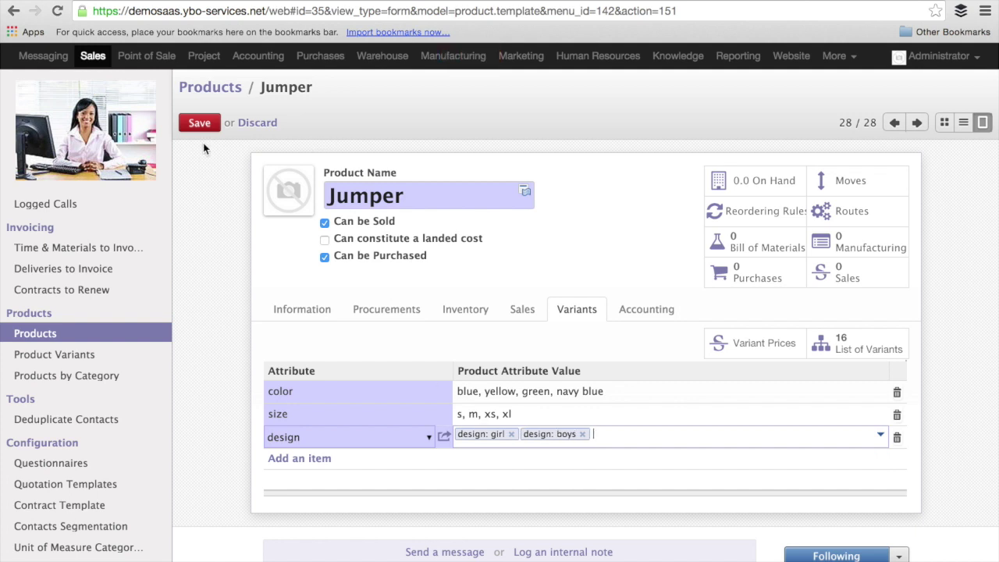
pyautogui.click(200, 123)
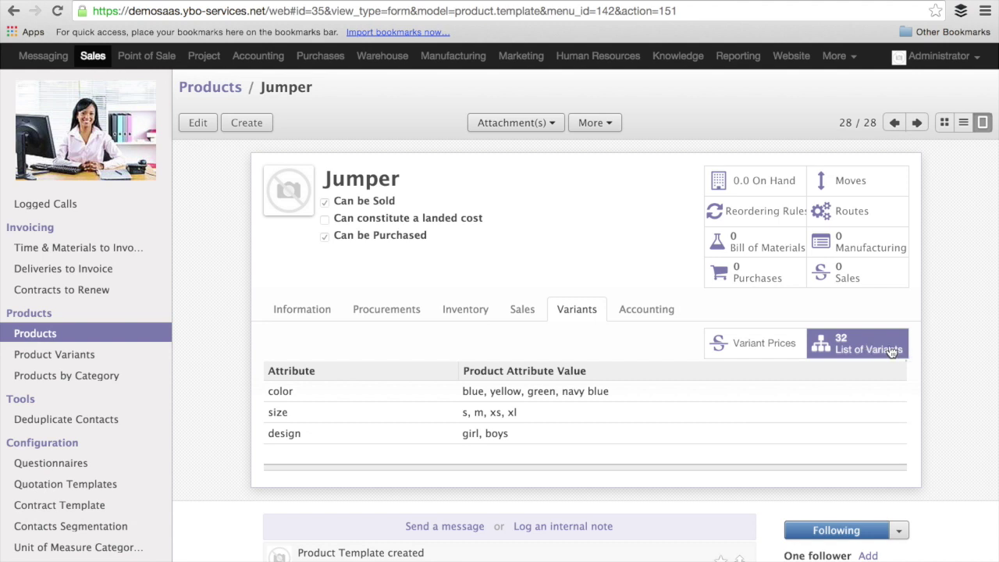
pyautogui.scroll(-1, 892, 352)
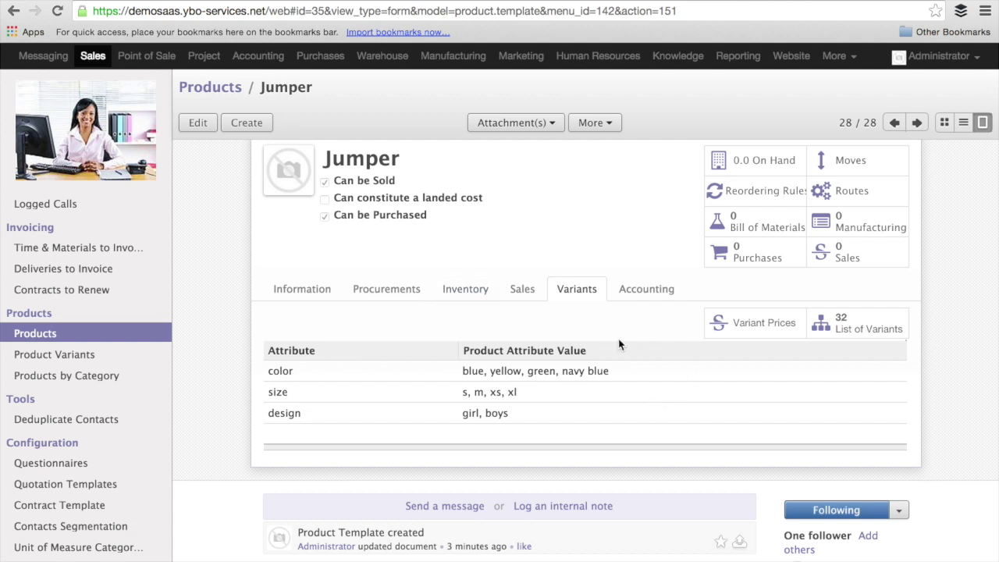
# - Open Variant Prices to list Jumper's colour, size and design values with their extra prices
pyautogui.click(766, 323)
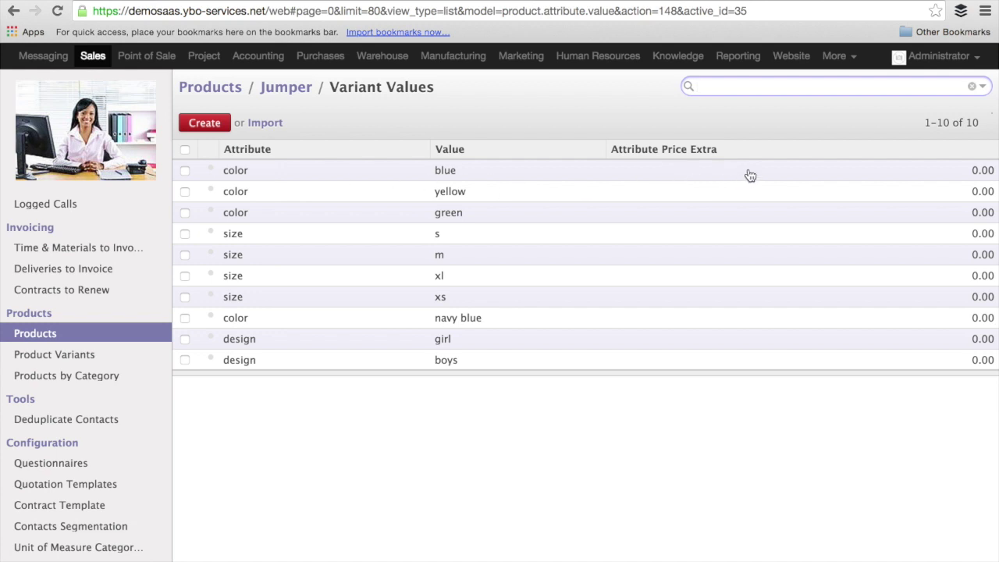
pyautogui.moveTo(750, 177)
# - Set price extras of 3 for yellow, 4 for green, 1 for xl and -1 for xs, then save
pyautogui.click(752, 199)
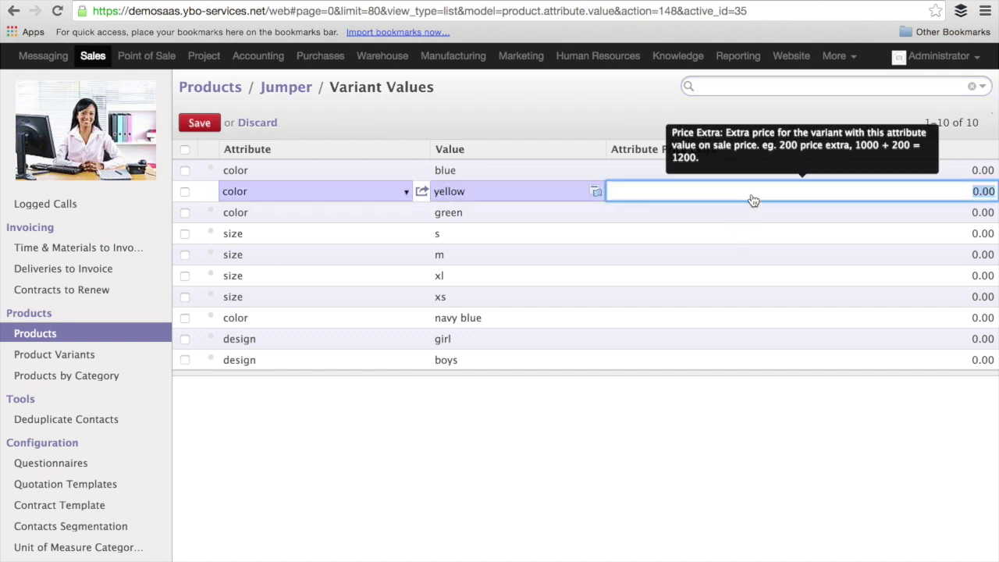
pyautogui.write('3')
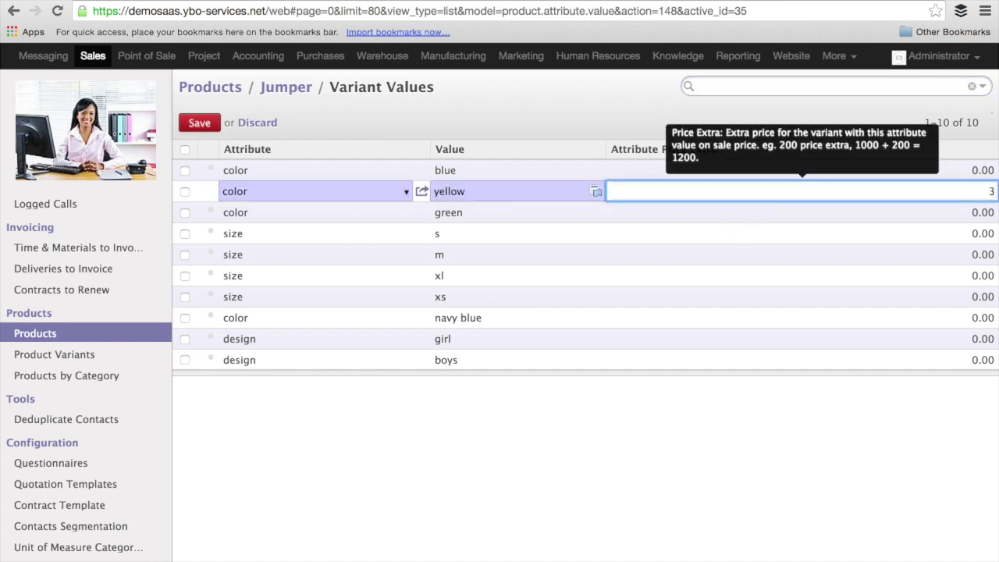
pyautogui.click(707, 221)
pyautogui.write('4')
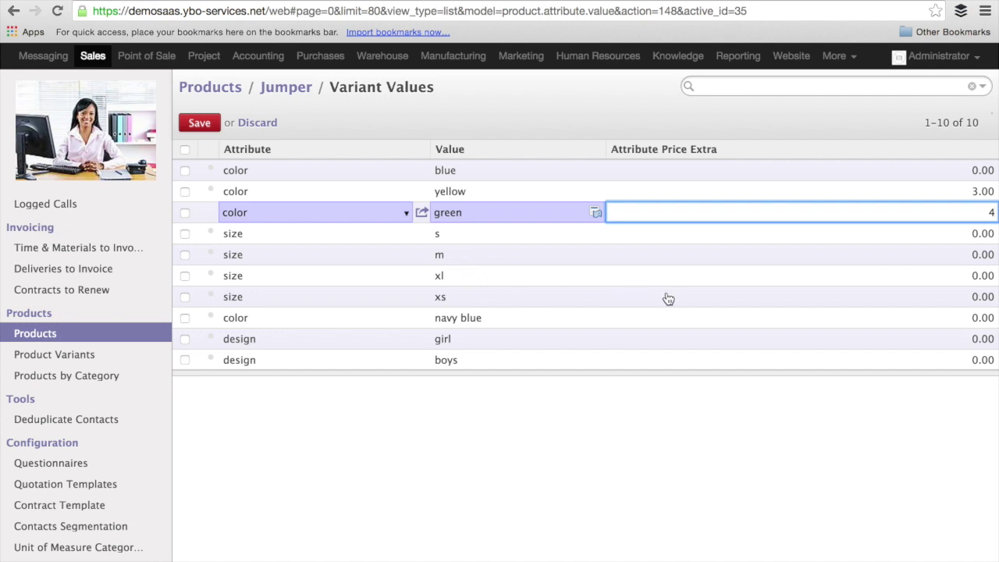
pyautogui.click(733, 279)
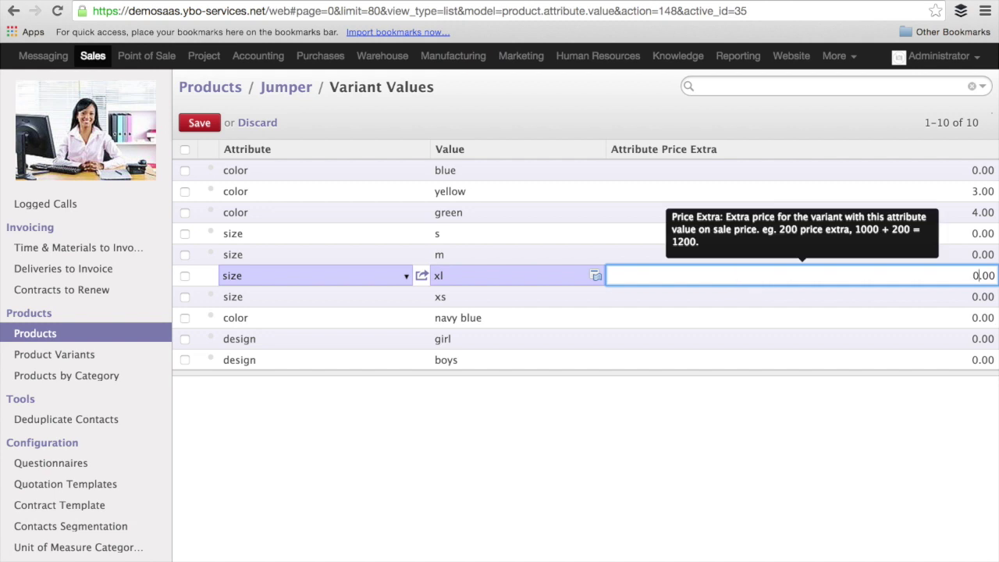
pyautogui.write('1')
pyautogui.press('Return')
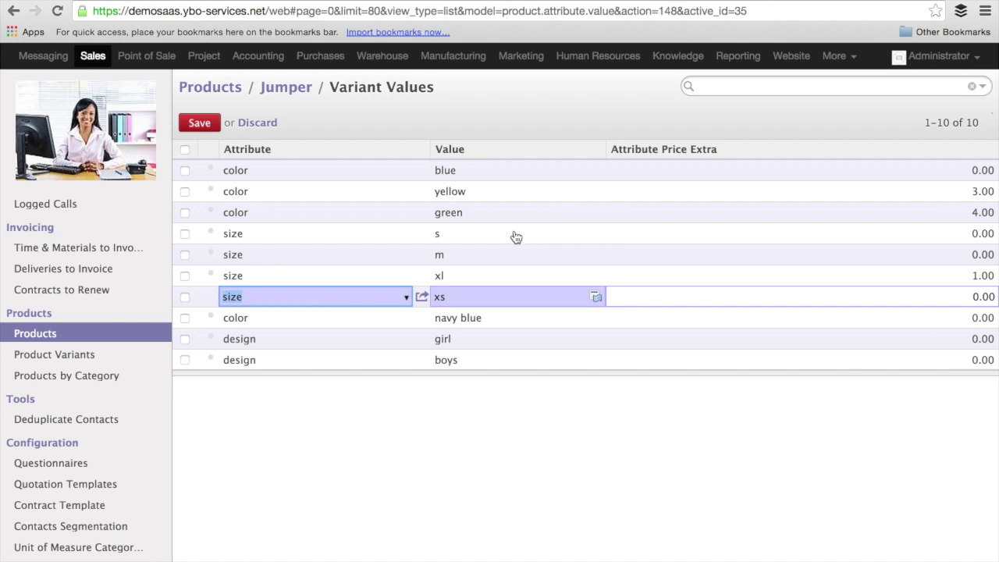
pyautogui.click(972, 297)
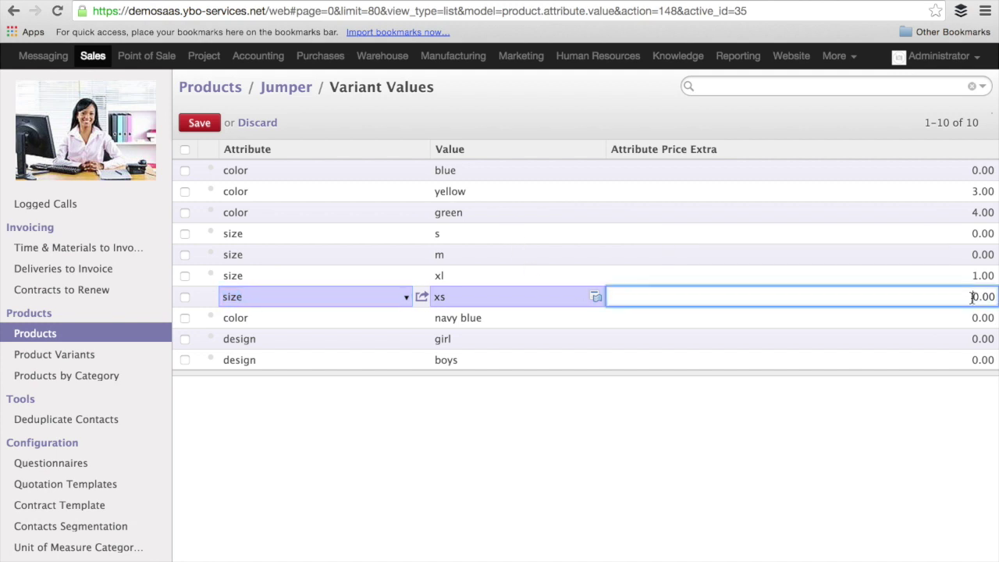
pyautogui.press('Delete')
pyautogui.write('1')
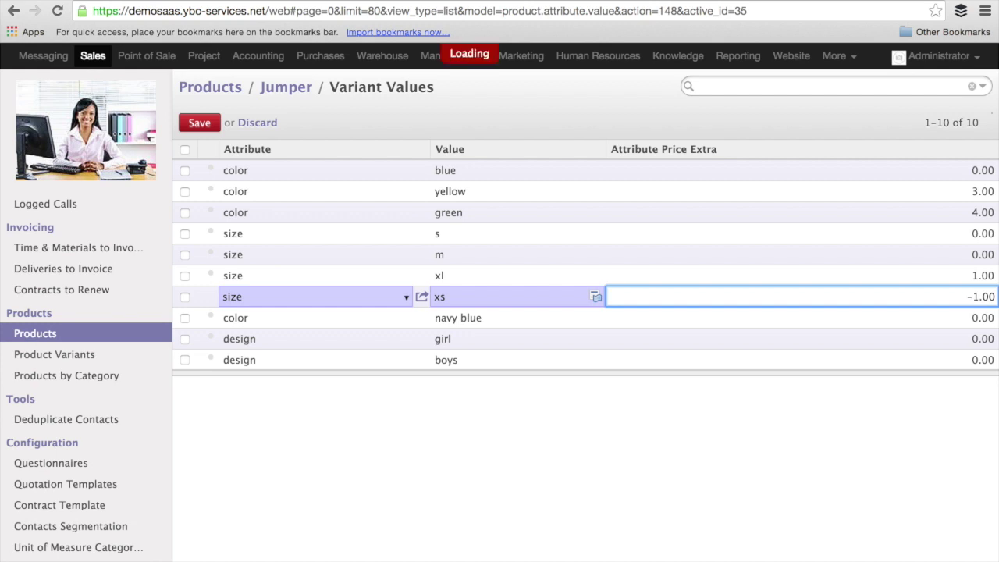
pyautogui.click(202, 122)
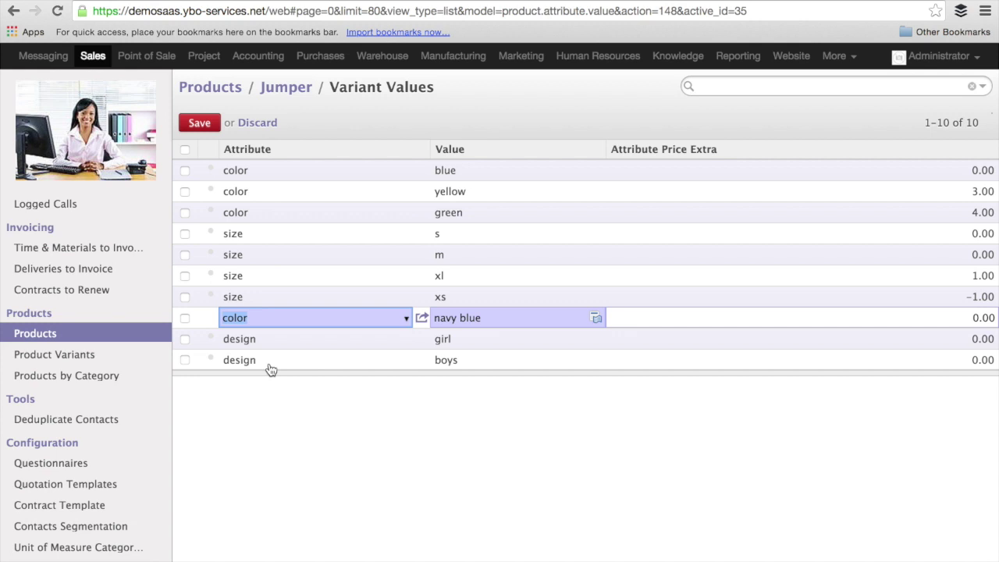
pyautogui.click(201, 125)
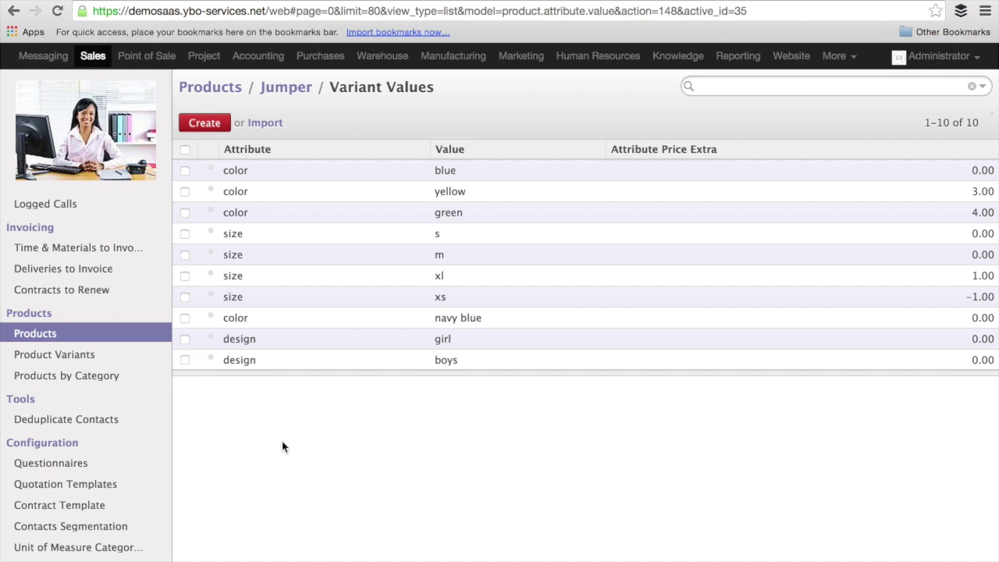
# - Open Product Variants and scroll through the 32 Jumper variants and their adjusted prices
pyautogui.click(67, 358)
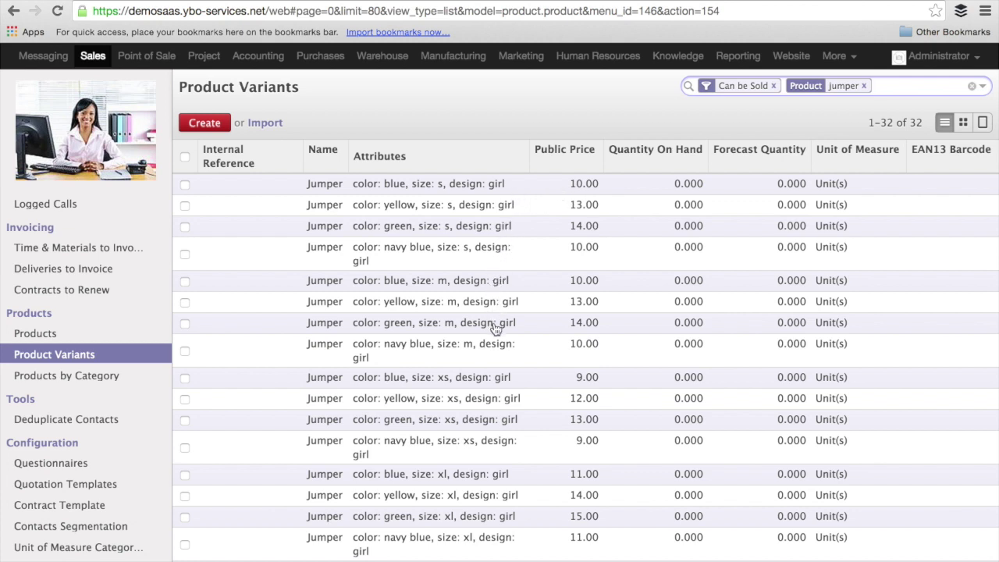
pyautogui.scroll(-3, 499, 367)
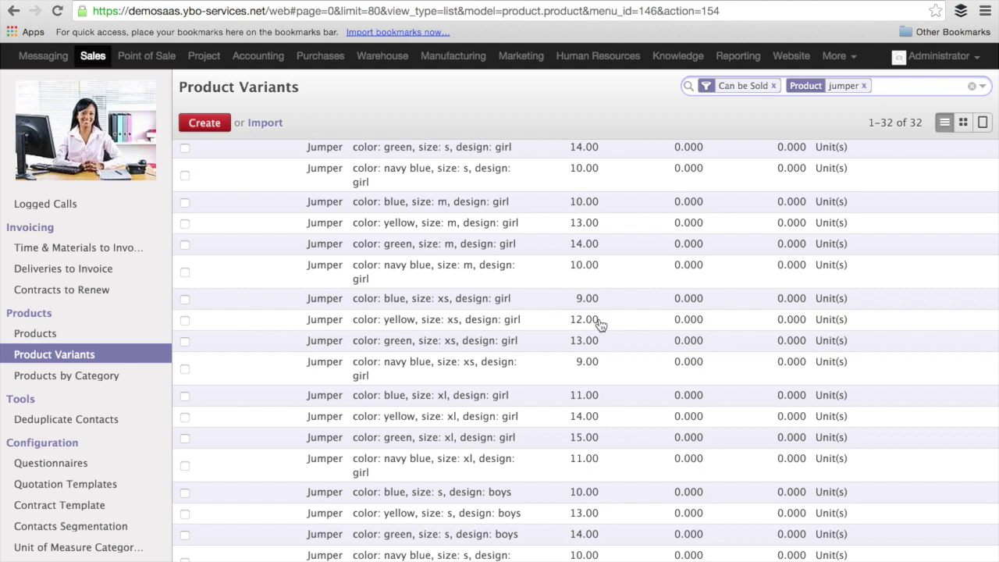
pyautogui.scroll(-5, 605, 319)
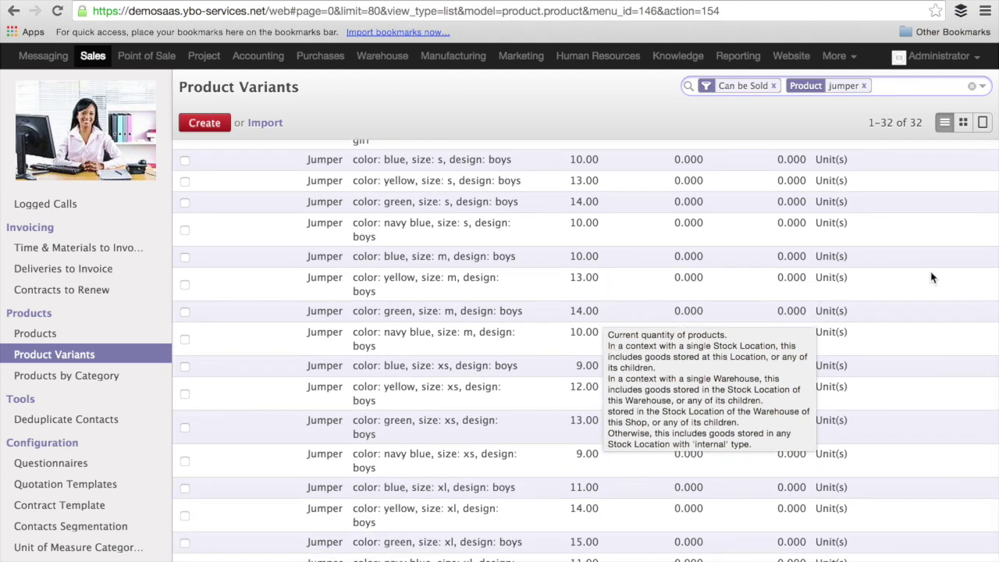
pyautogui.scroll(5, 874, 230)
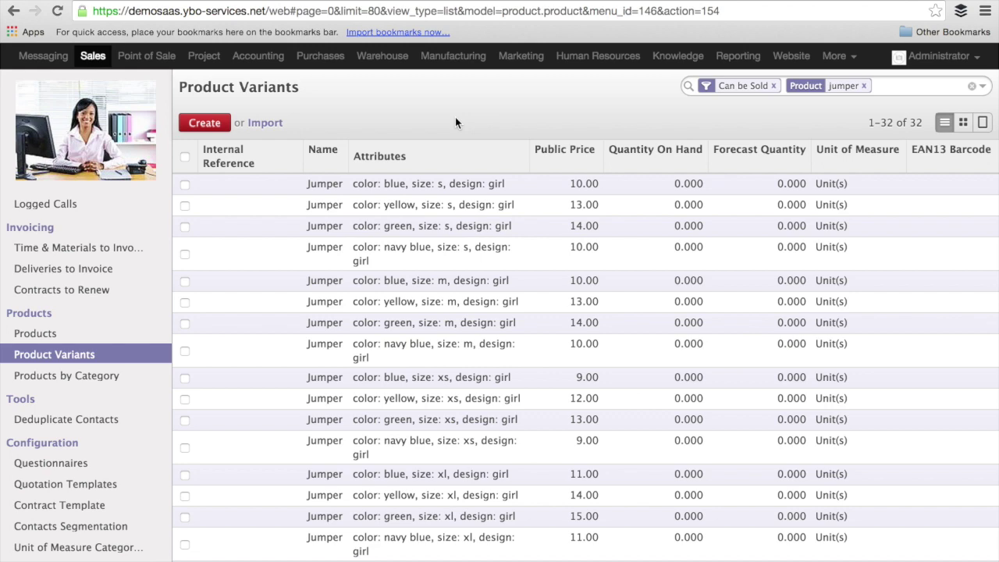
# - Give the blue, s, girl Jumper variant internal reference J-b-s-g, copy it, and save
pyautogui.click(437, 184)
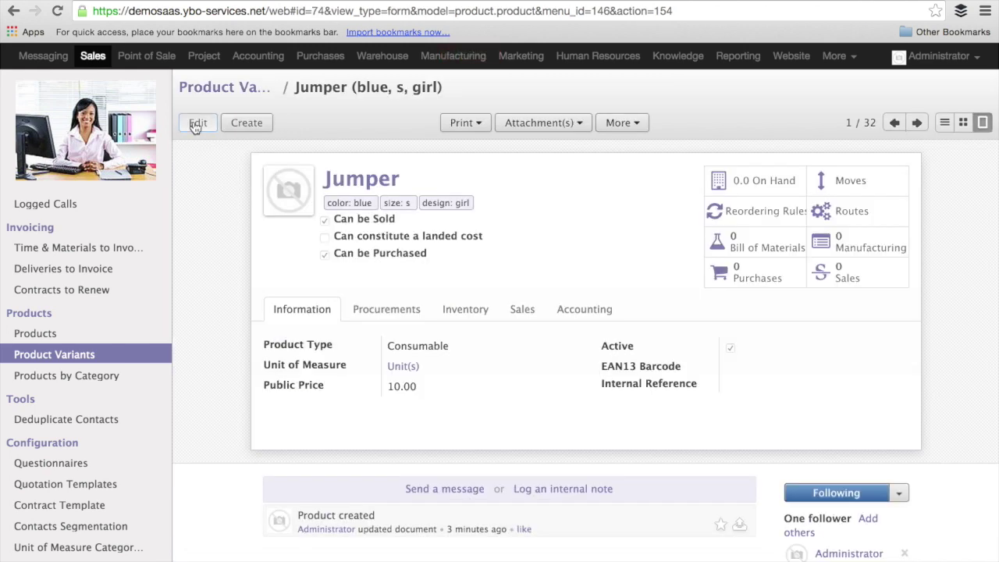
pyautogui.click(196, 125)
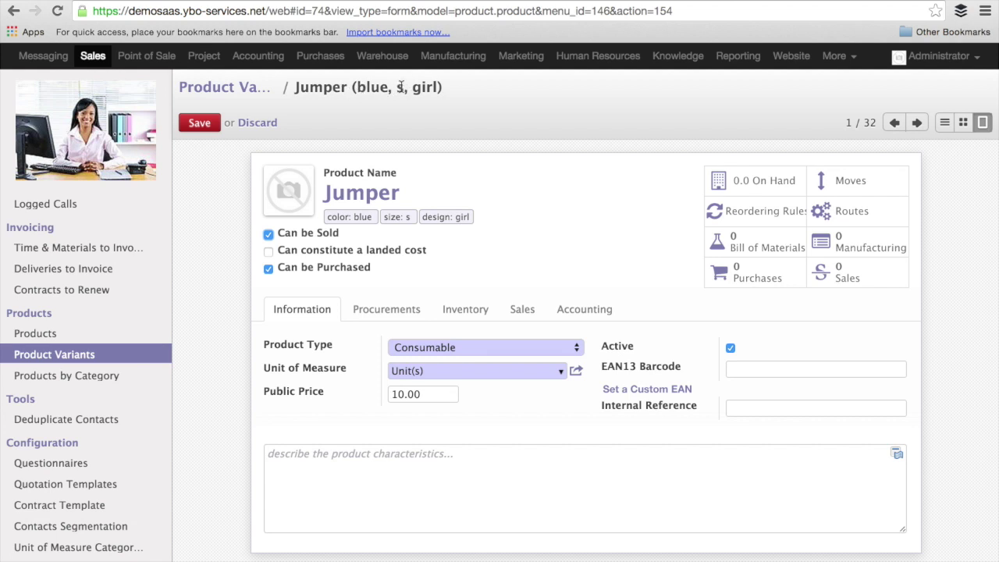
pyautogui.click(741, 416)
pyautogui.write('J')
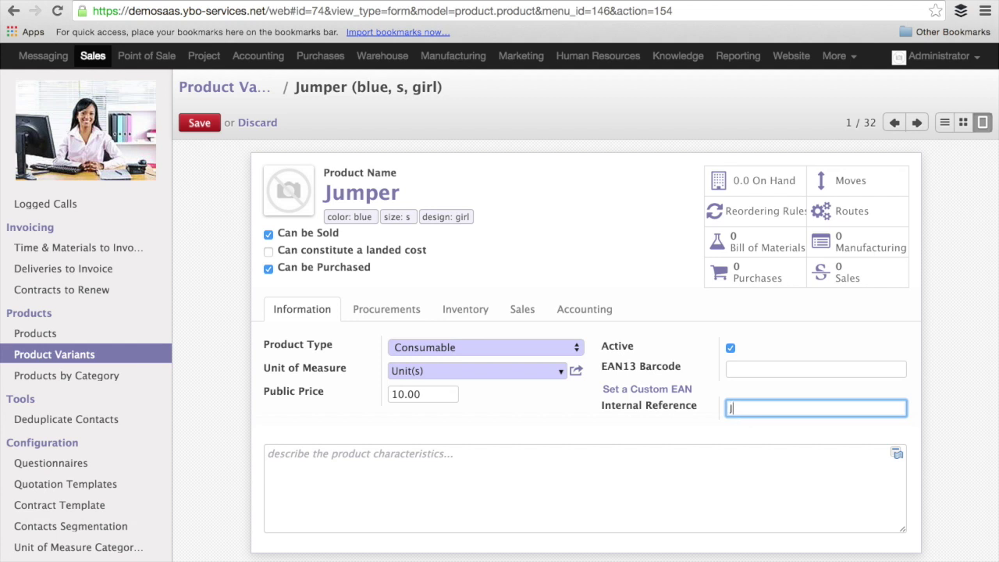
pyautogui.write('-')
pyautogui.write('bl')
pyautogui.press('BackSpace')
pyautogui.write('-s-g')
pyautogui.hotkey('shift', 'Left')
pyautogui.hotkey('shift', 'Left')
pyautogui.hotkey('shift', 'Left')
pyautogui.hotkey('shift', 'Left')
pyautogui.hotkey('shift', 'Left')
pyautogui.hotkey('shift', 'Left')
pyautogui.hotkey('shift', 'Left')
pyautogui.hotkey('ctrl', 'c')
pyautogui.press('Right')
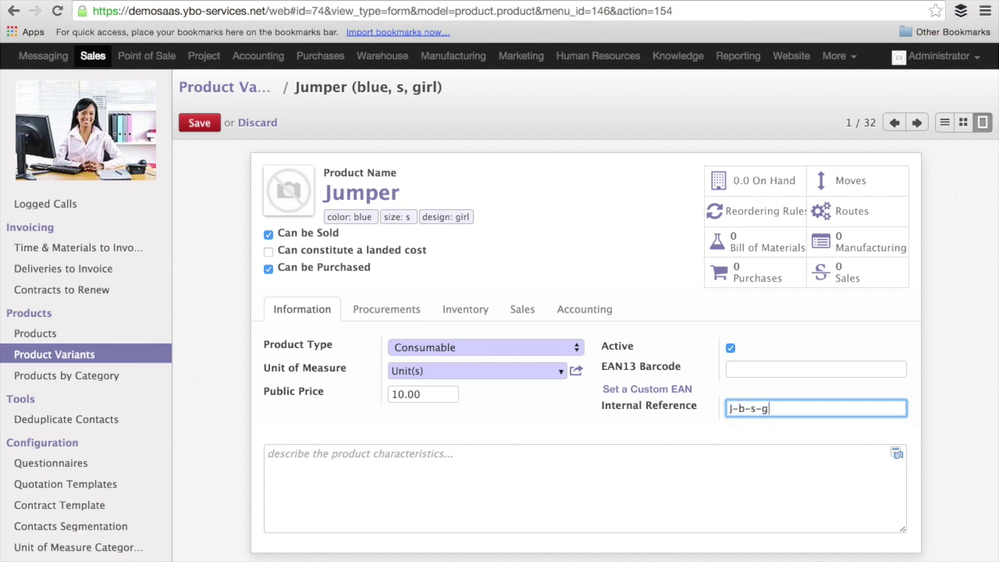
pyautogui.click(198, 124)
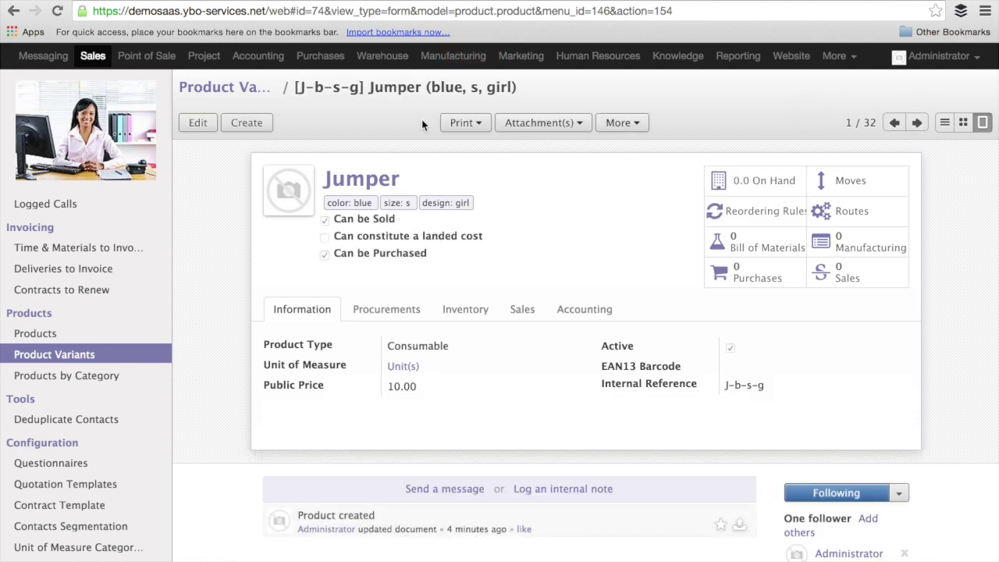
# - Set the yellow, s, girl variant's internal reference to J-y-s-g and save
pyautogui.hotkey('alt', 'n')
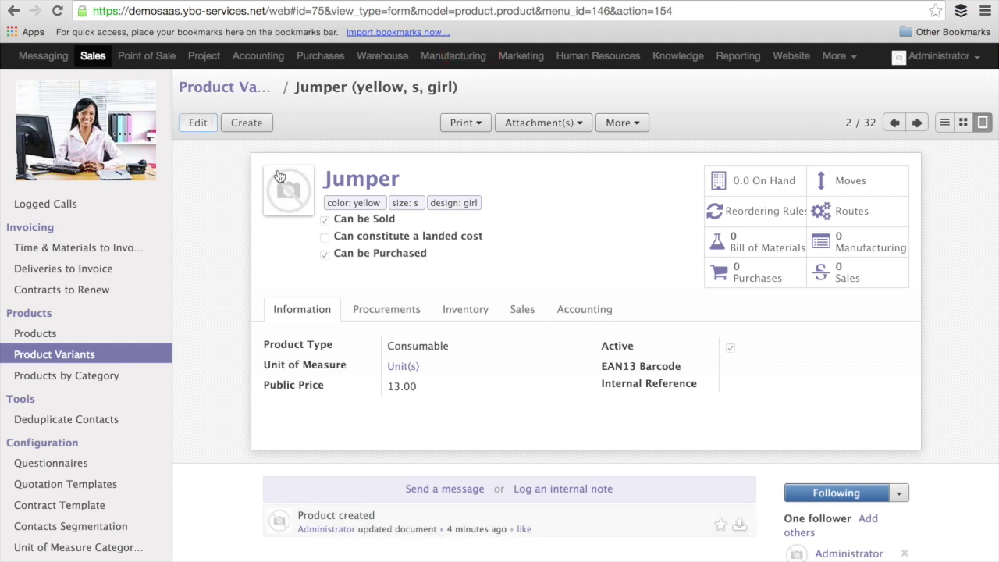
pyautogui.hotkey('alt', 'a')
pyautogui.hotkey('ctrl', 'v')
pyautogui.press('Left')
pyautogui.press('Left')
pyautogui.press('Left')
pyautogui.press('Left')
pyautogui.press('BackSpace')
pyautogui.write('y')
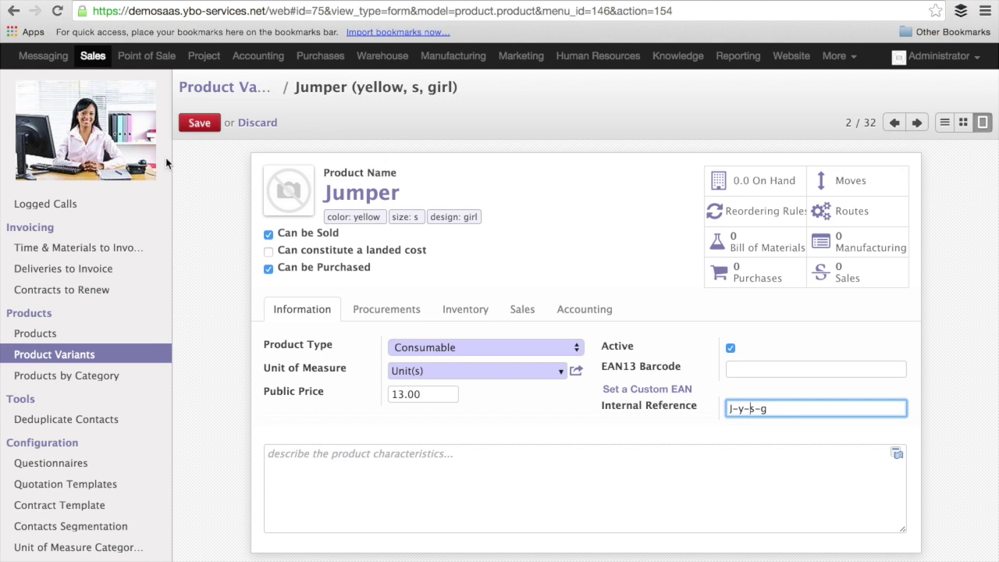
pyautogui.hotkey('alt', 's')
# - Set the green, s, girl variant's internal reference to J-g-s-g, then go to Sales Orders
pyautogui.hotkey('alt', 'n')
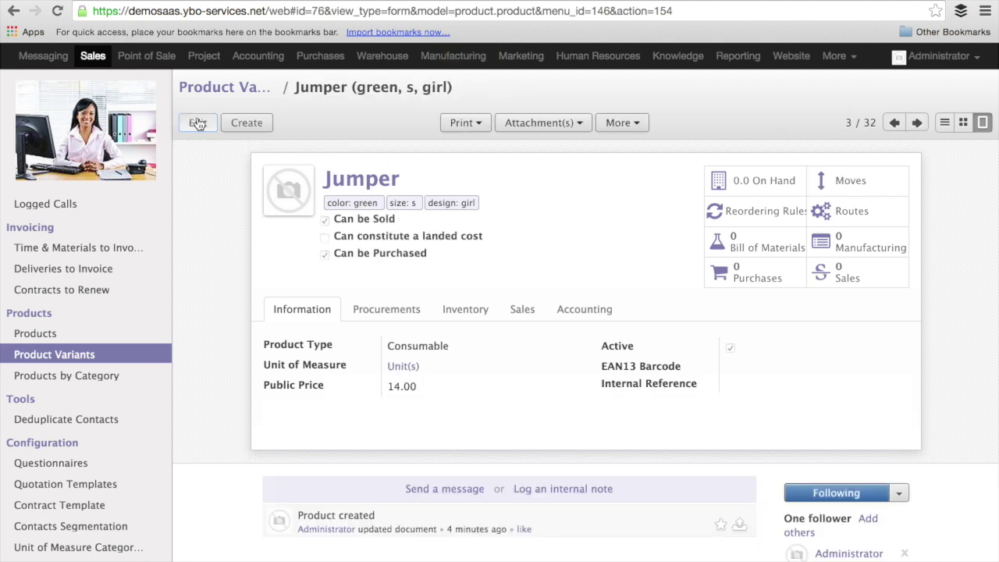
pyautogui.click(198, 123)
pyautogui.hotkey('ctrl', 'v')
pyautogui.press('BackSpace')
pyautogui.write('g')
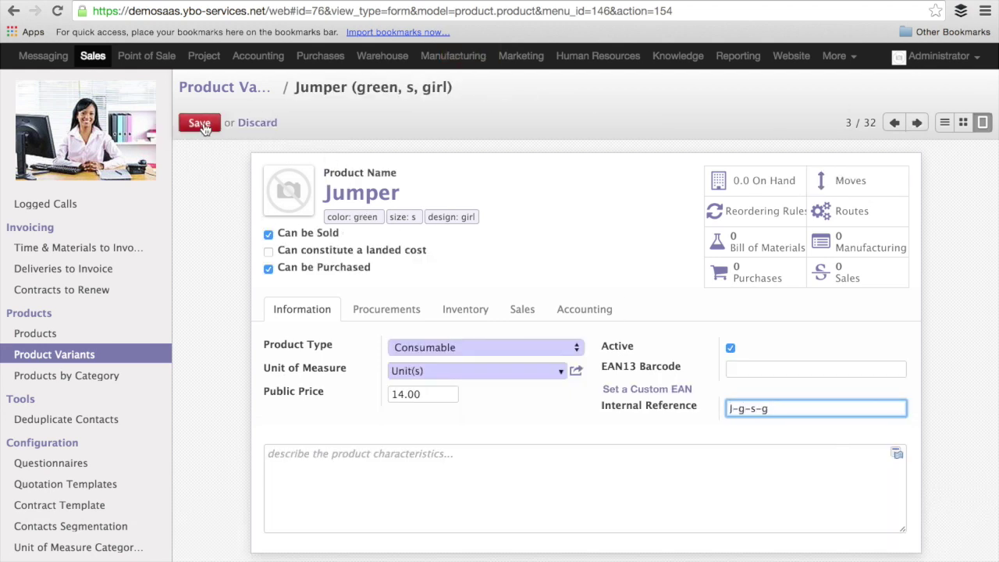
pyautogui.hotkey('alt', 's')
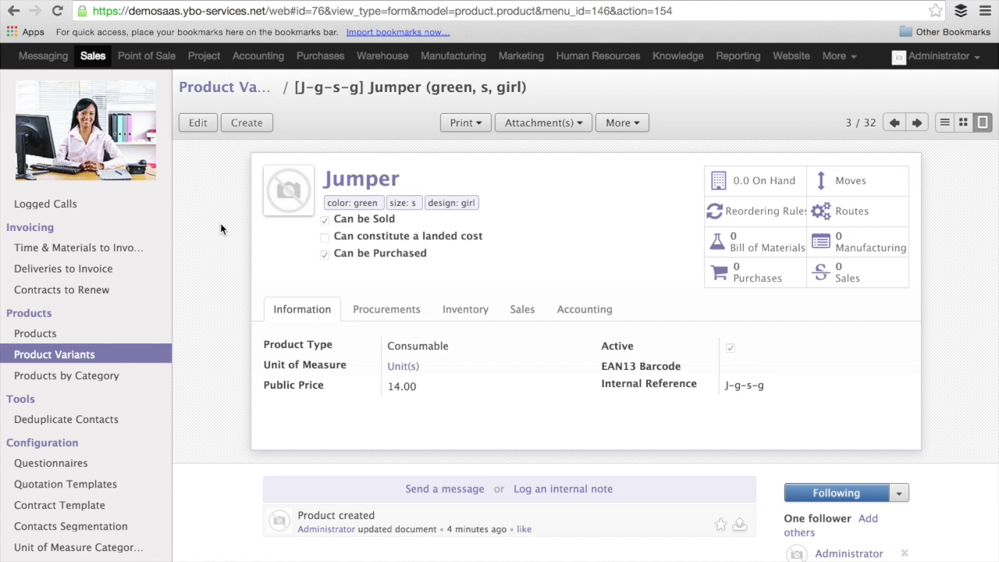
pyautogui.scroll(6, 79, 265)
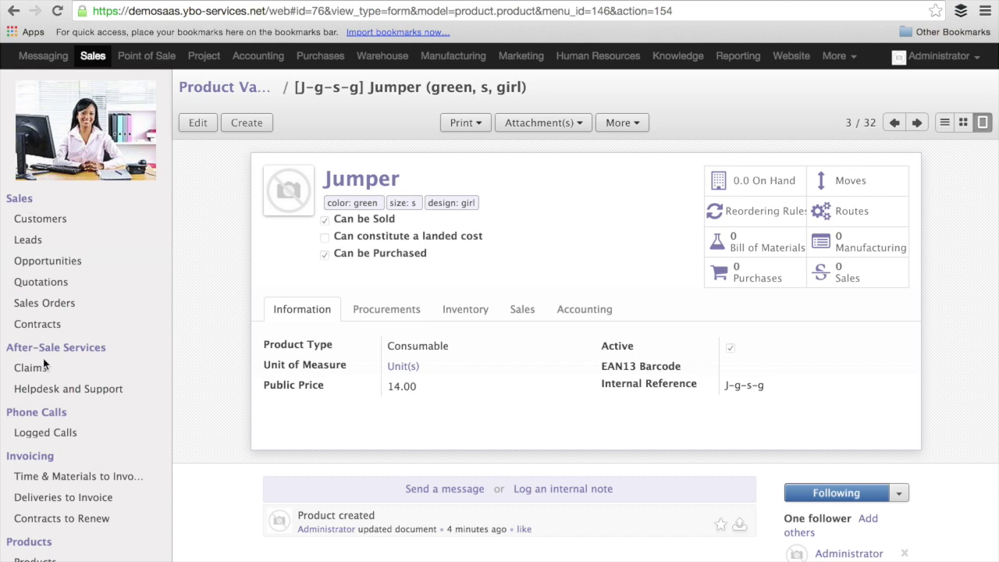
pyautogui.click(60, 304)
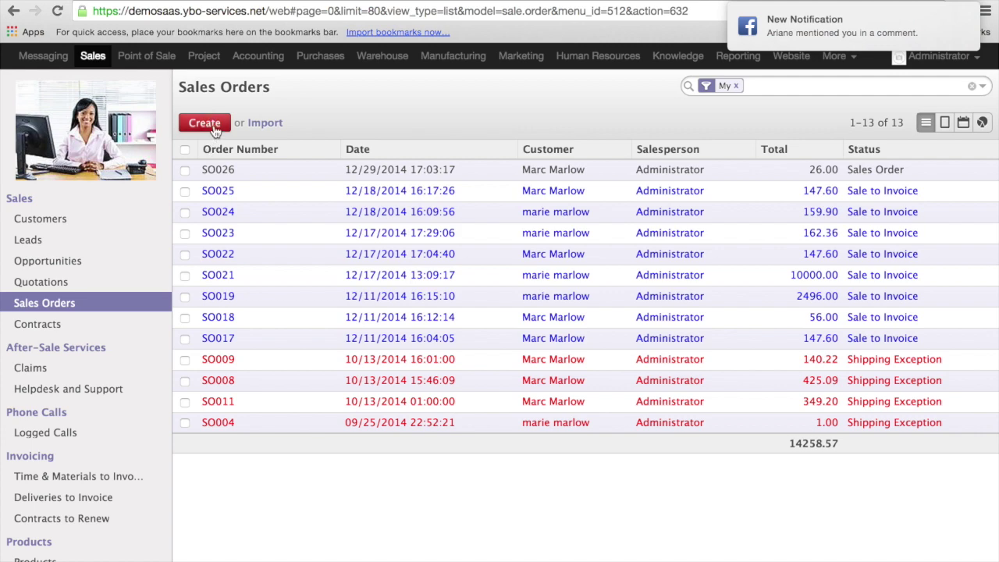
# - Create a new quotation and select the customer from the suggestions
pyautogui.click(205, 123)
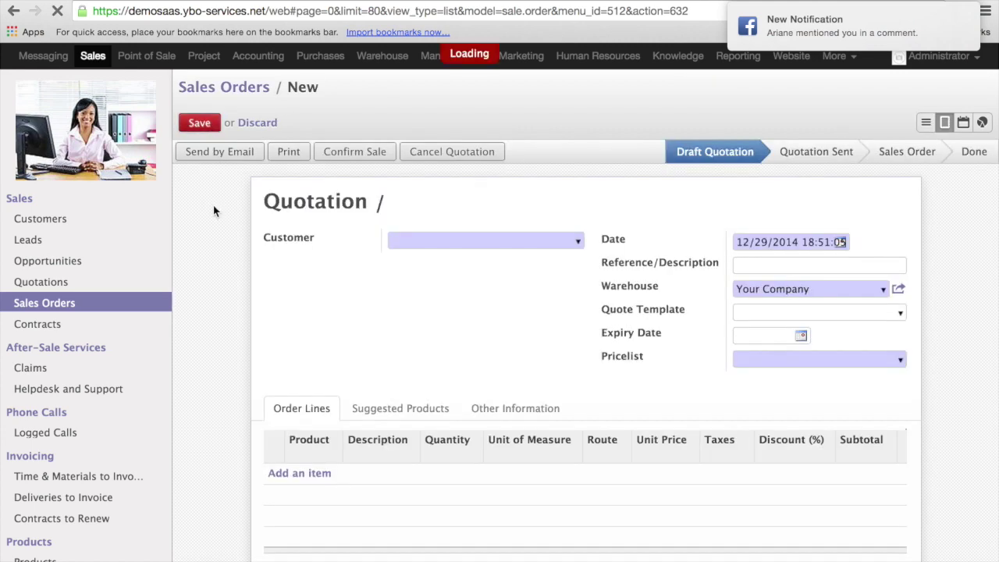
pyautogui.write('marc')
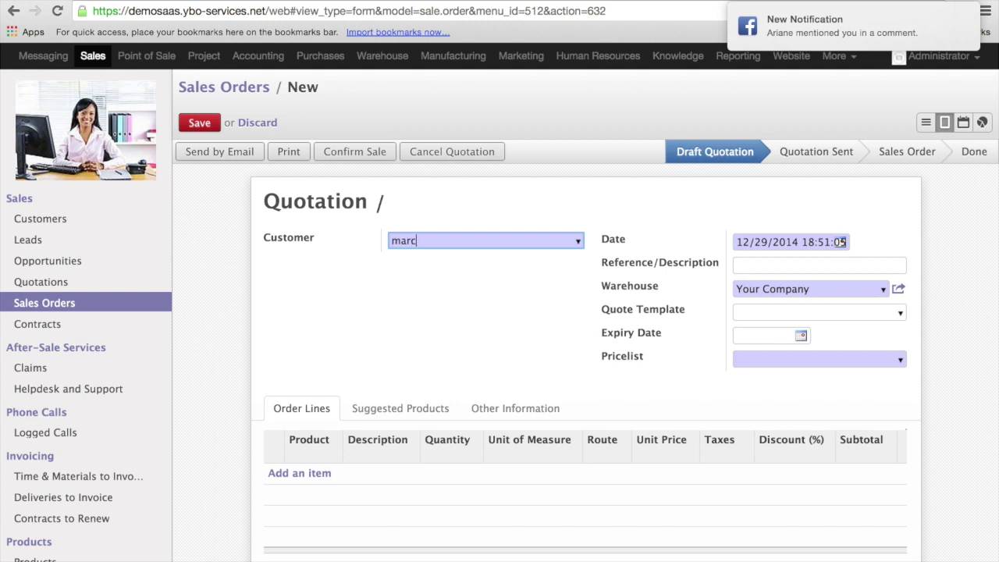
pyautogui.press('Return')
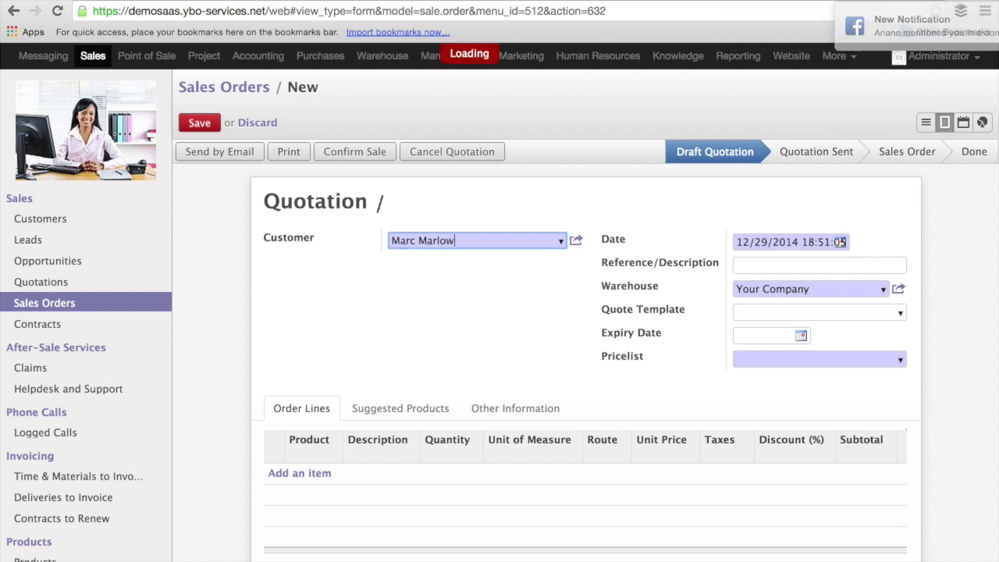
# - Add an order line for [J-b-s-g] Jumper (blue, s, girl) at 10.00
pyautogui.click(309, 479)
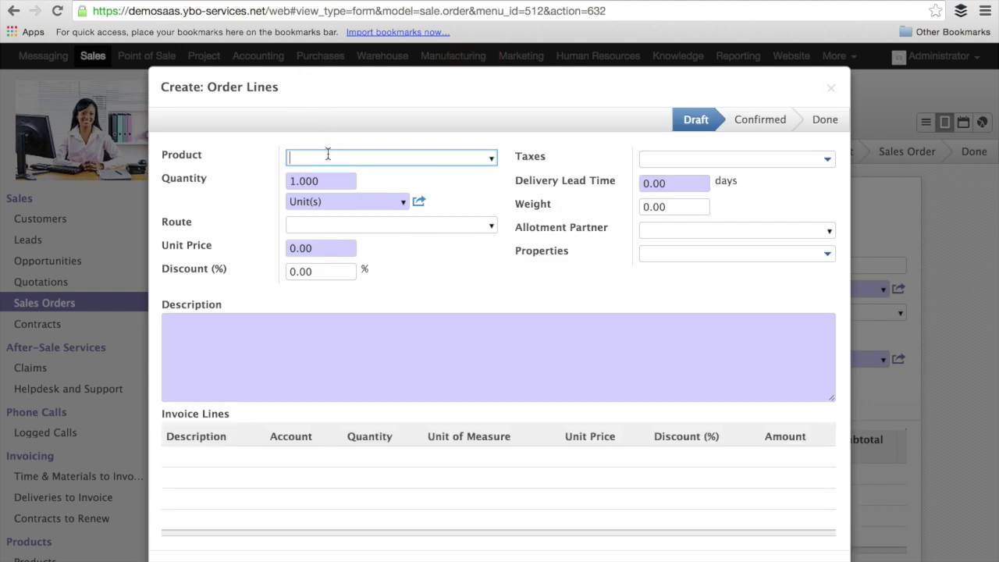
pyautogui.write('j')
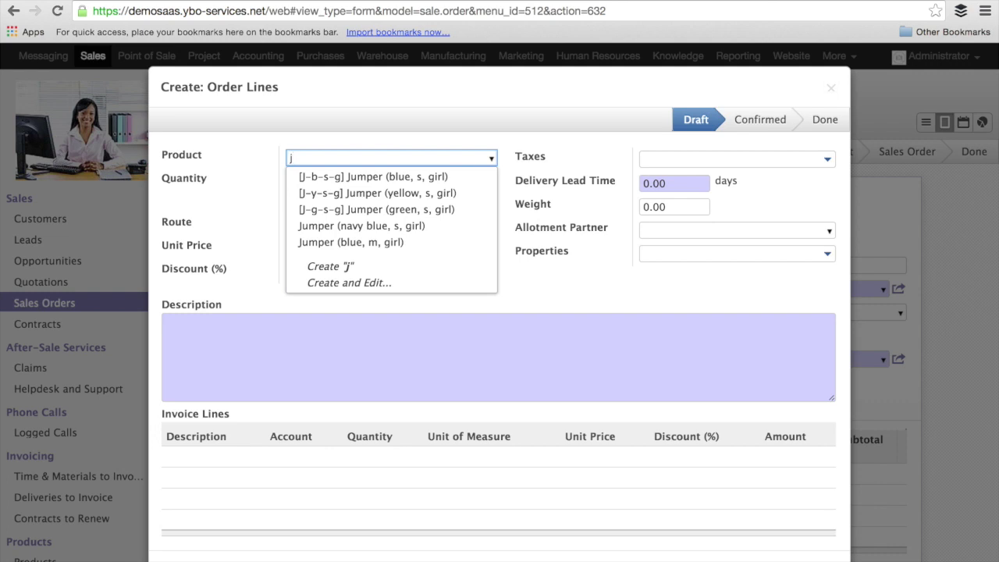
pyautogui.write('-b')
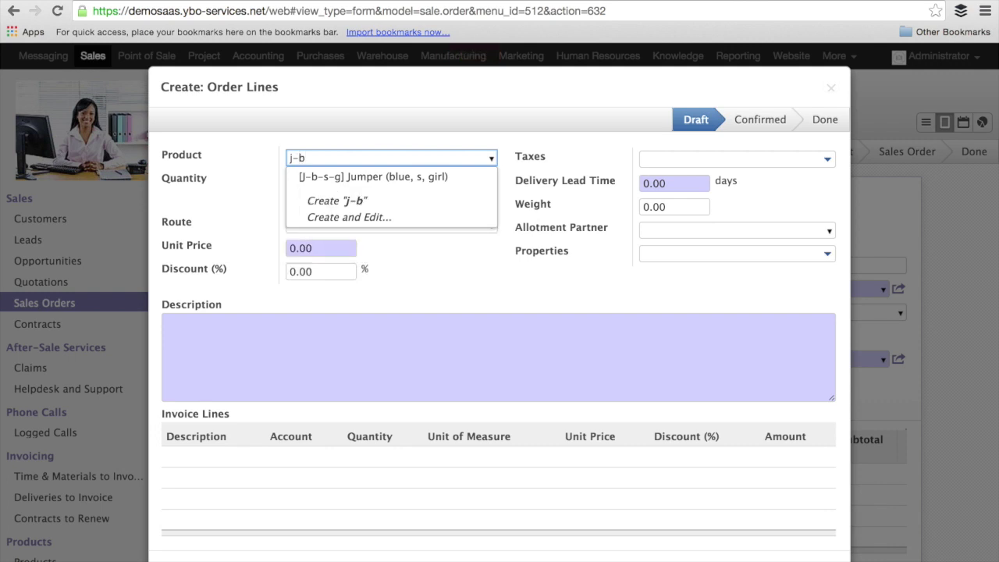
pyautogui.write('-s-g')
pyautogui.press('Return')
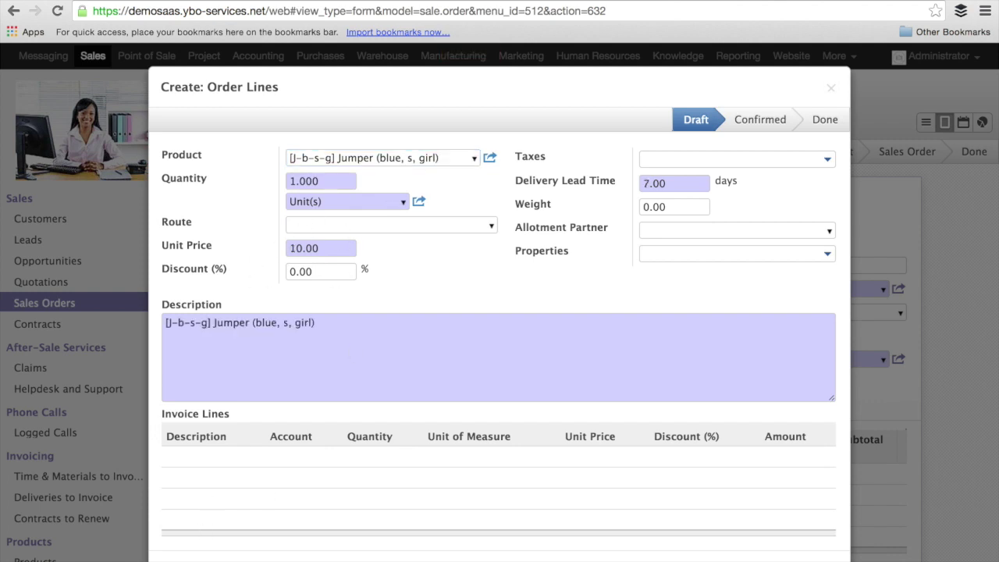
pyautogui.click(191, 558)
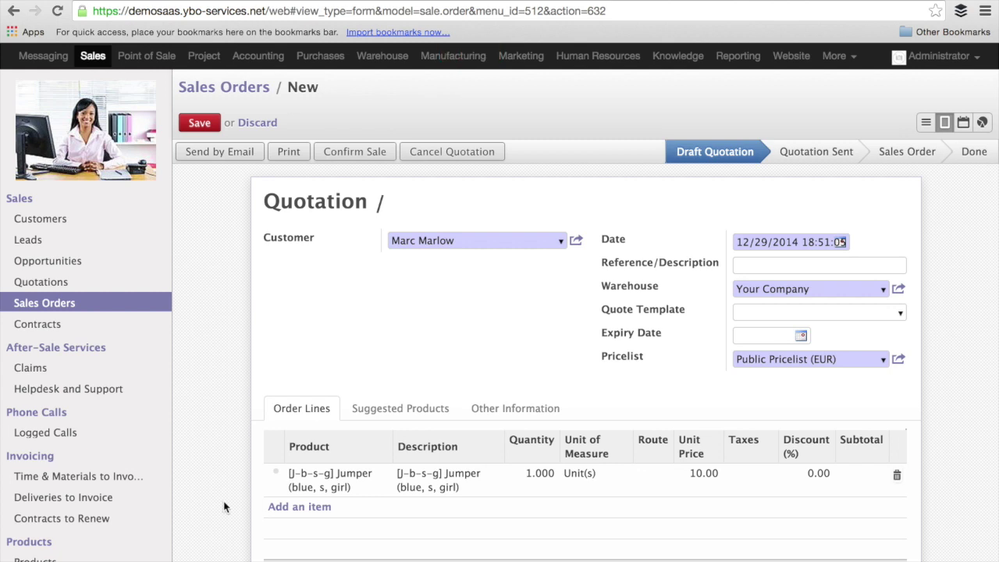
# - Add a second order line for Jumper (navy blue, xs, boys) at 9.00
pyautogui.click(312, 508)
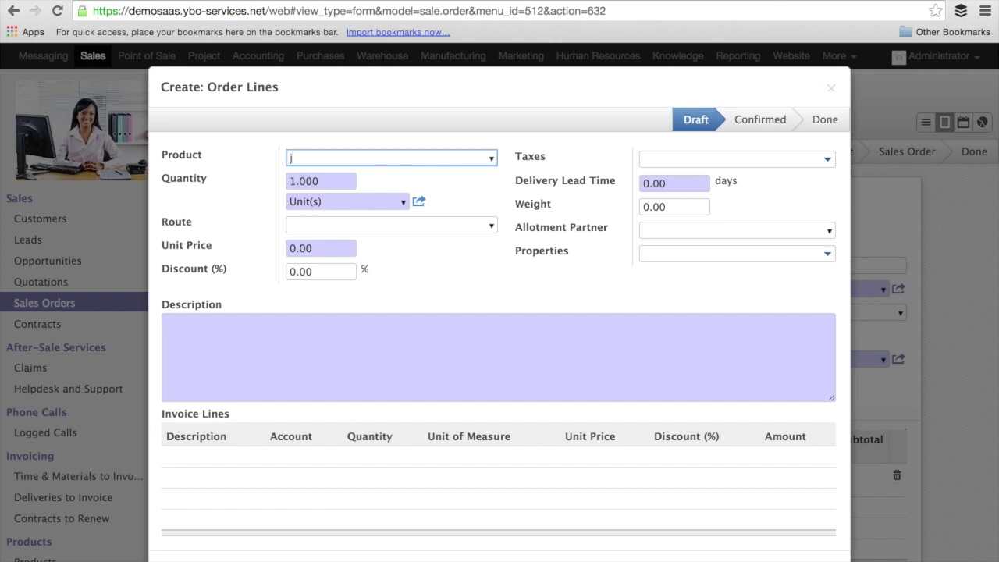
pyautogui.write('jumper')
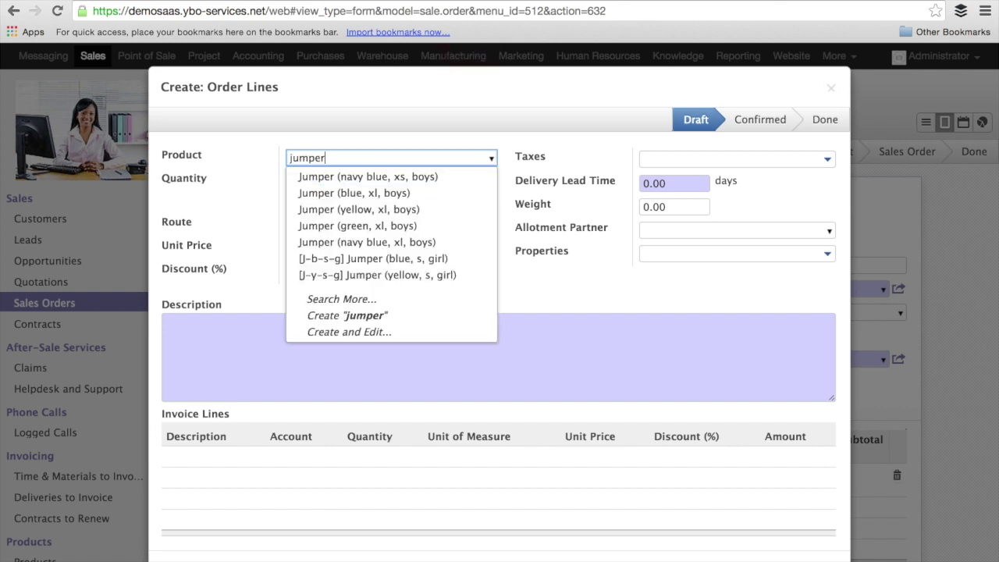
pyautogui.press('Down')
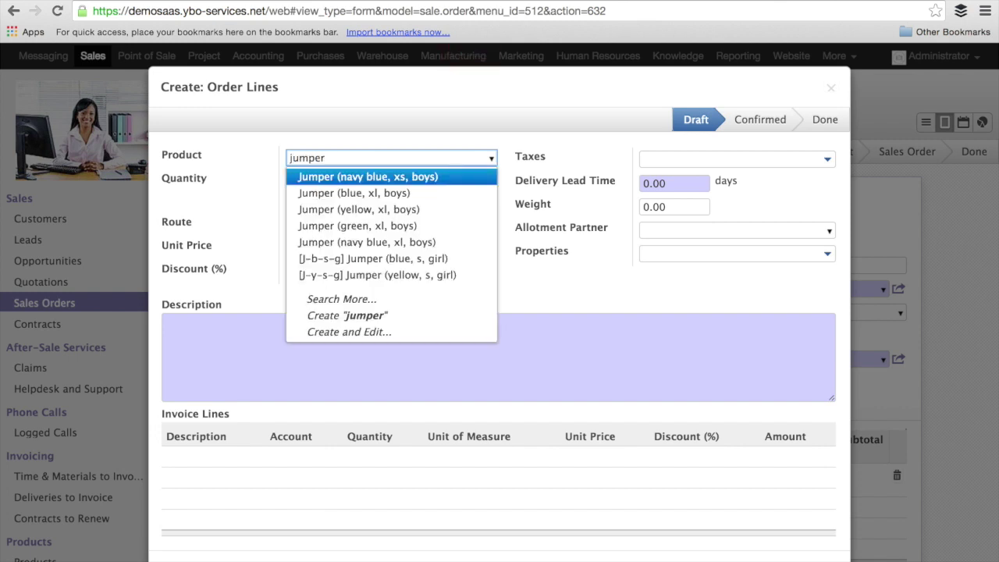
pyautogui.press('Return')
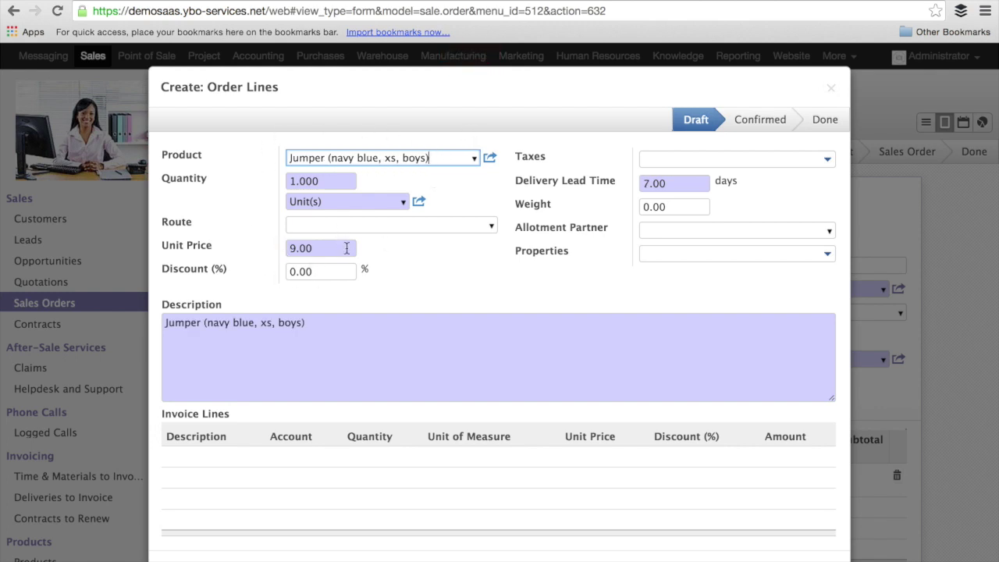
pyautogui.click(241, 548)
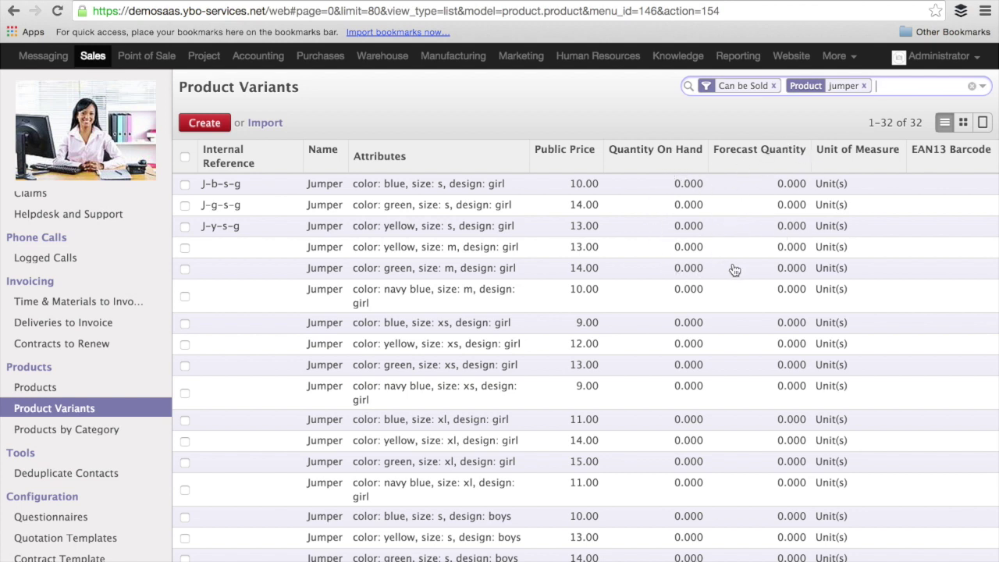
# - Open the J-b-s-g Jumper variant and update its quantity on hand to 23 units
pyautogui.moveTo(734, 270)
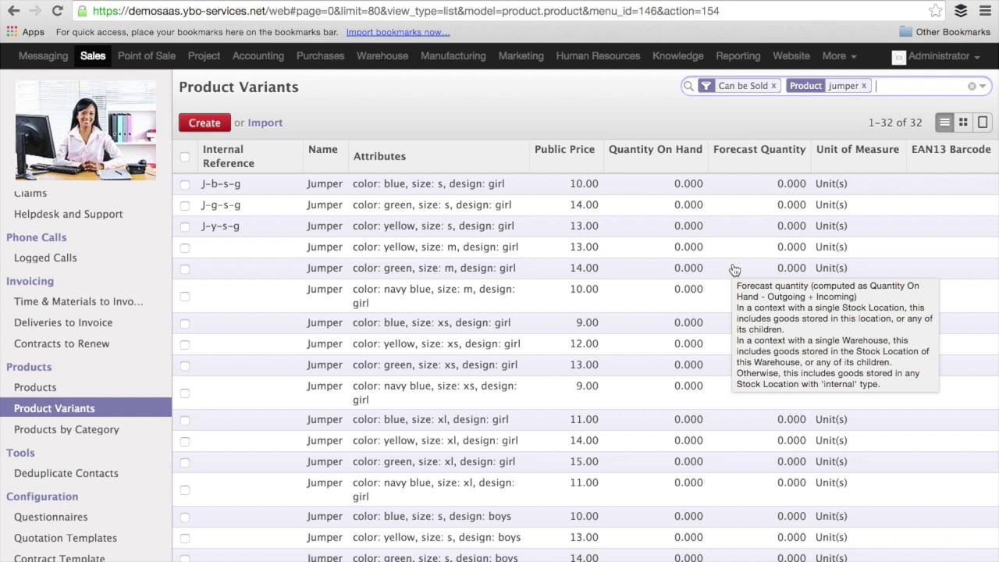
pyautogui.scroll(-1, 678, 249)
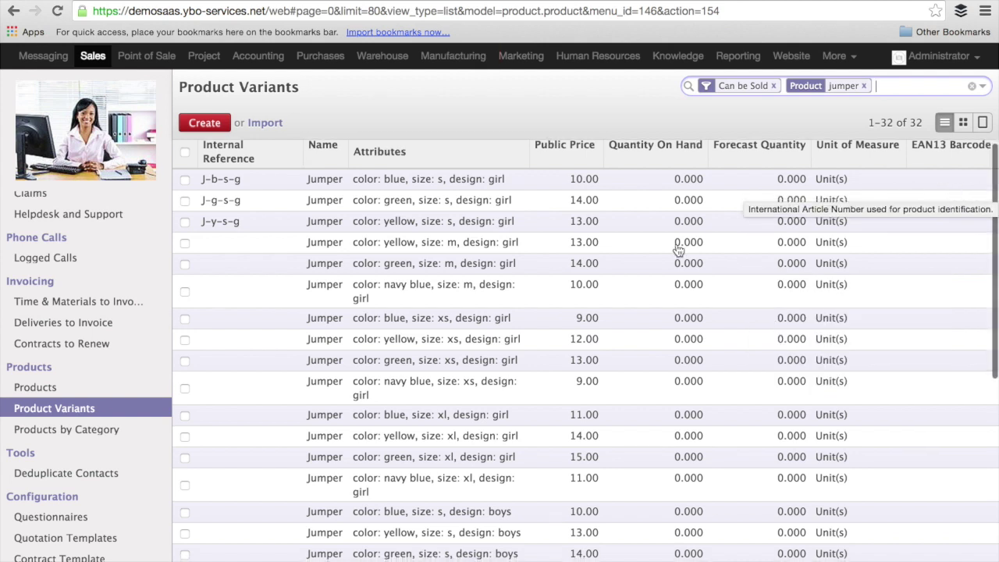
pyautogui.click(223, 181)
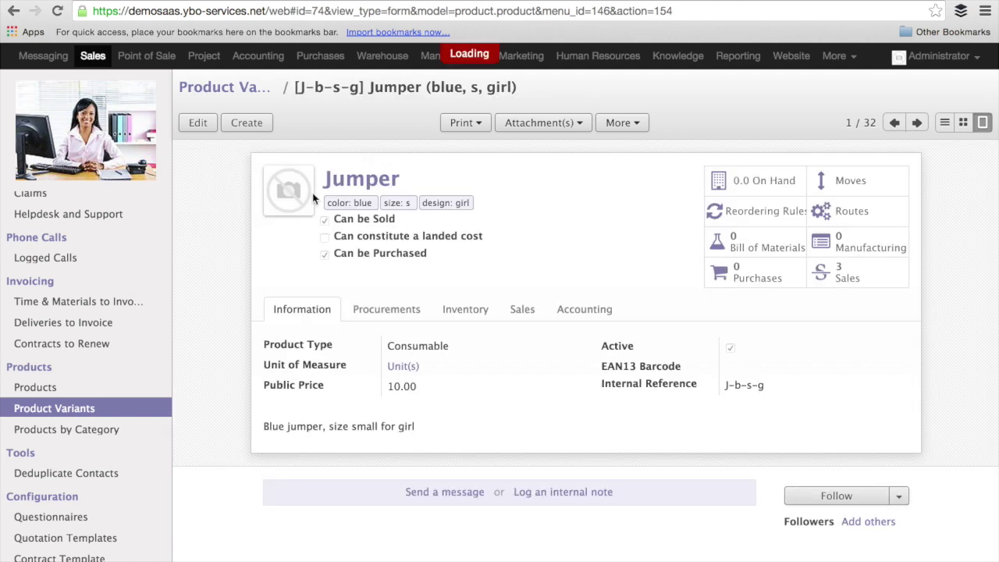
pyautogui.click(398, 310)
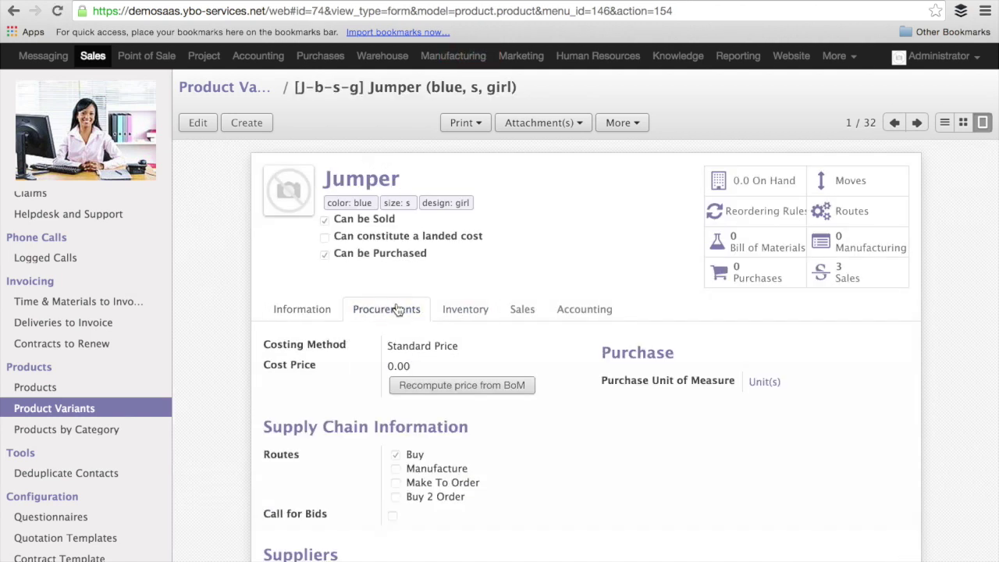
pyautogui.click(465, 312)
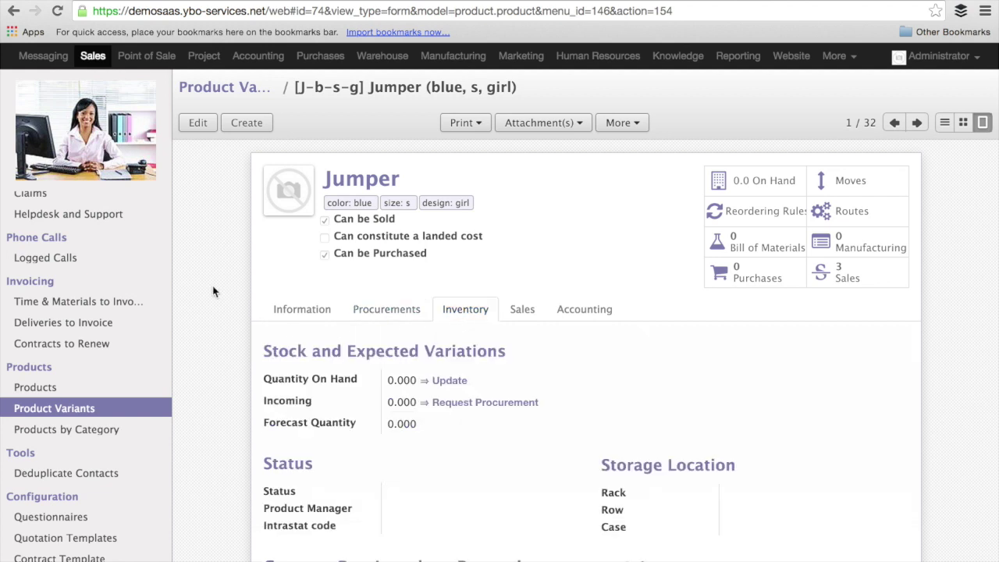
pyautogui.click(449, 381)
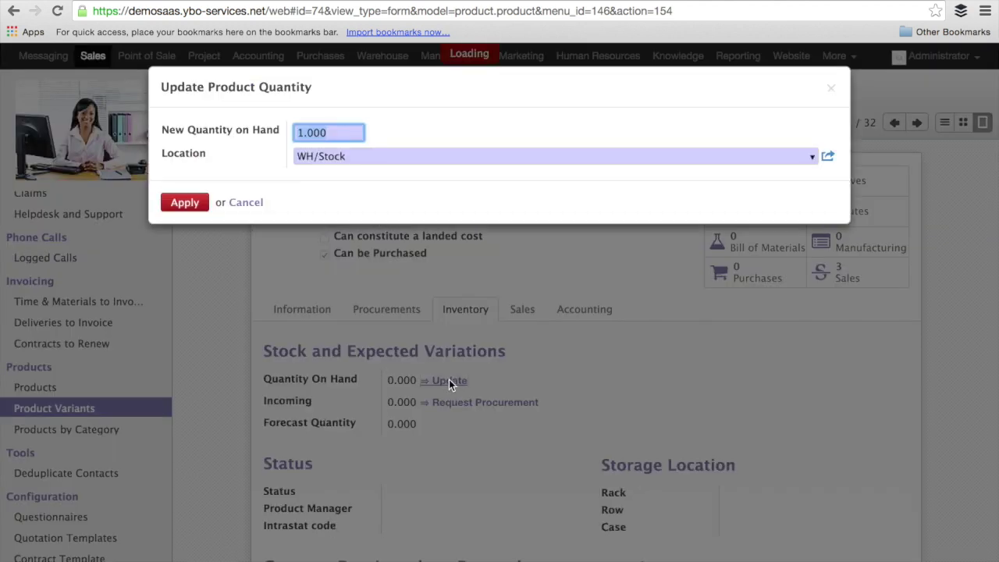
pyautogui.press('BackSpace')
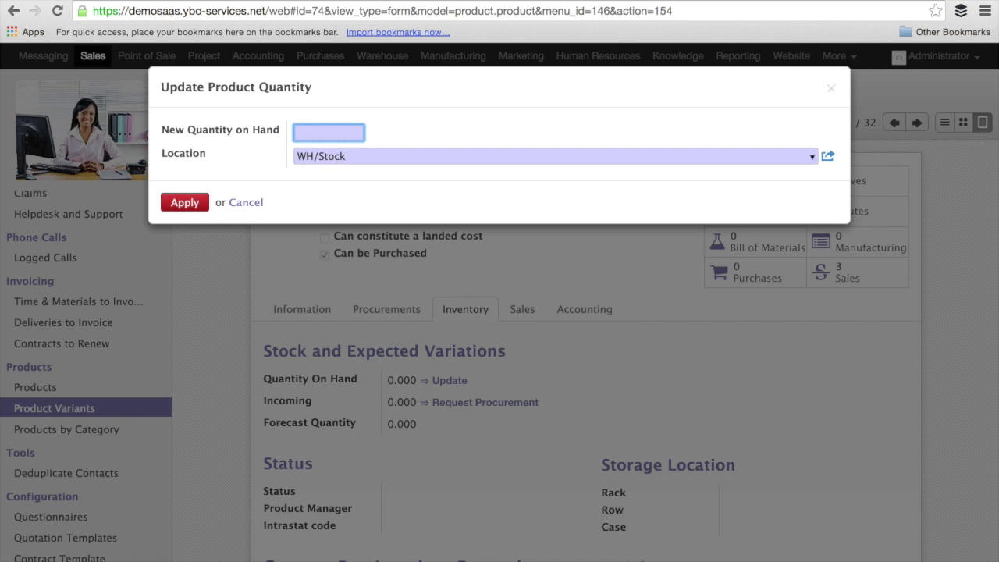
pyautogui.write('23')
pyautogui.click(185, 203)
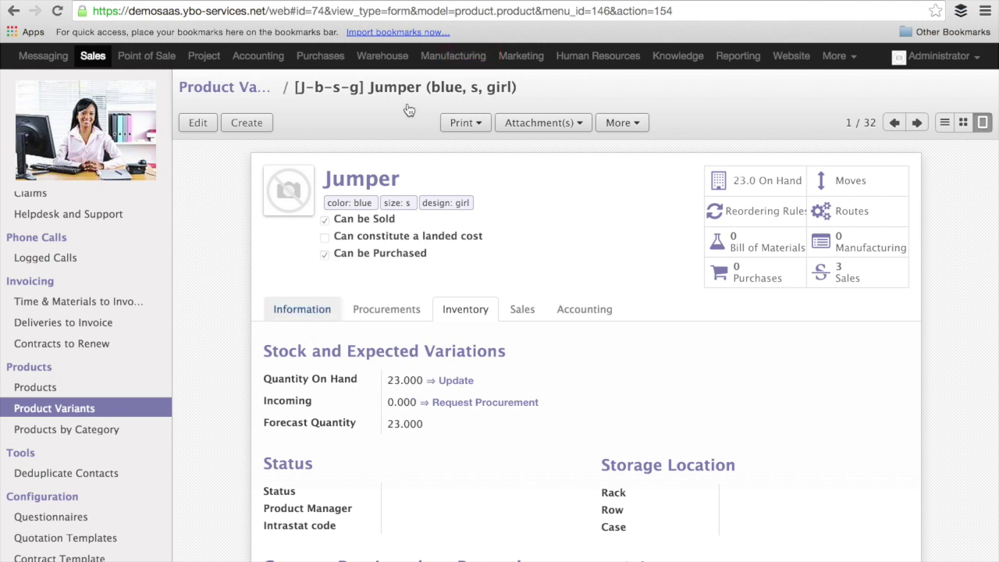
pyautogui.click(916, 123)
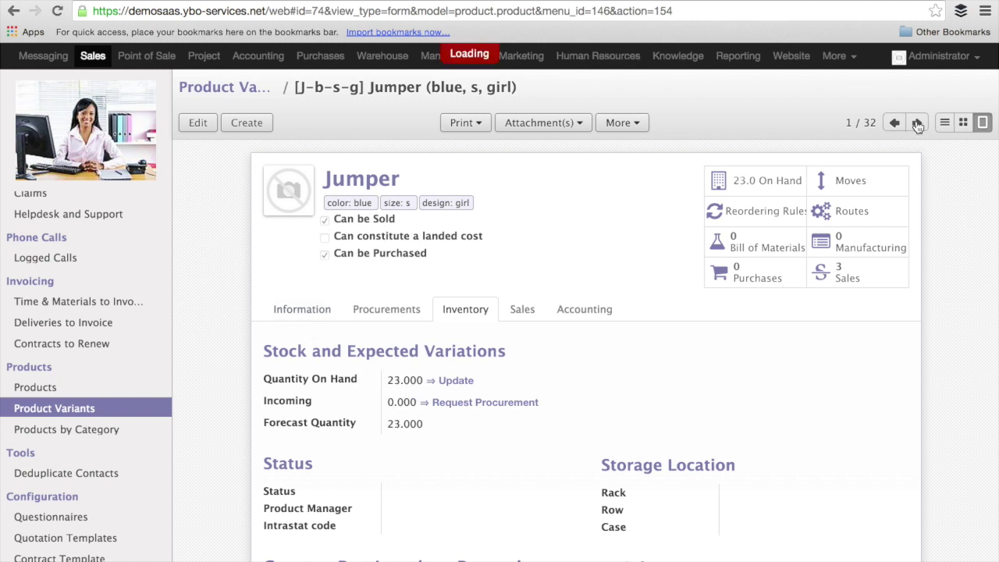
# - Update the green, s, girl Jumper's quantity on hand to 12 and review the variants list
pyautogui.click(460, 381)
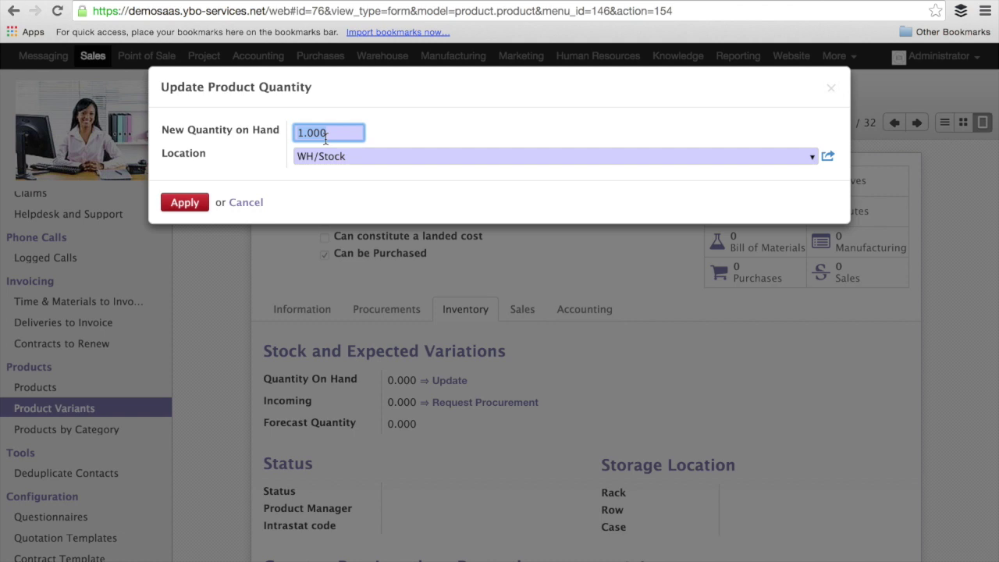
pyautogui.write('12')
pyautogui.click(192, 201)
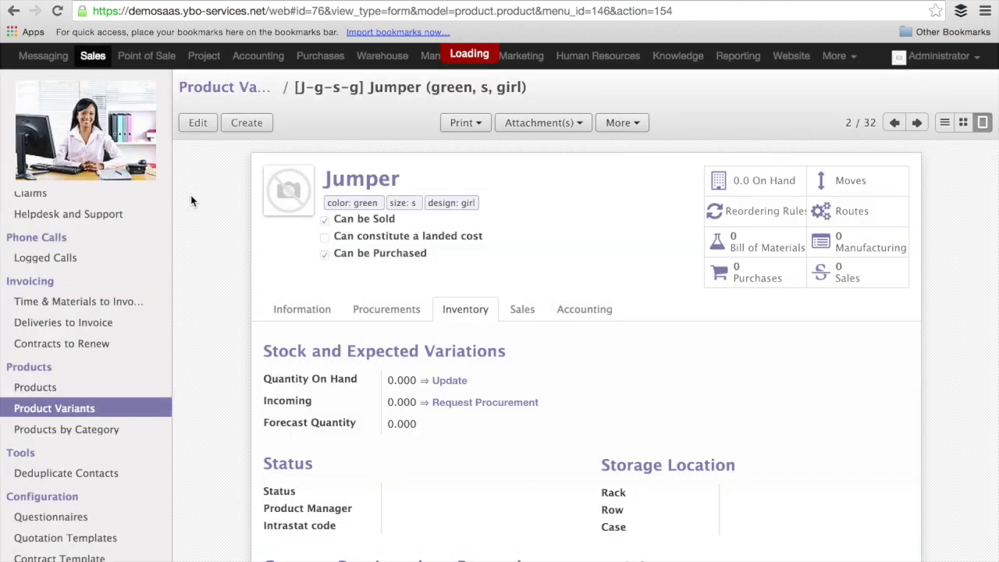
pyautogui.click(944, 122)
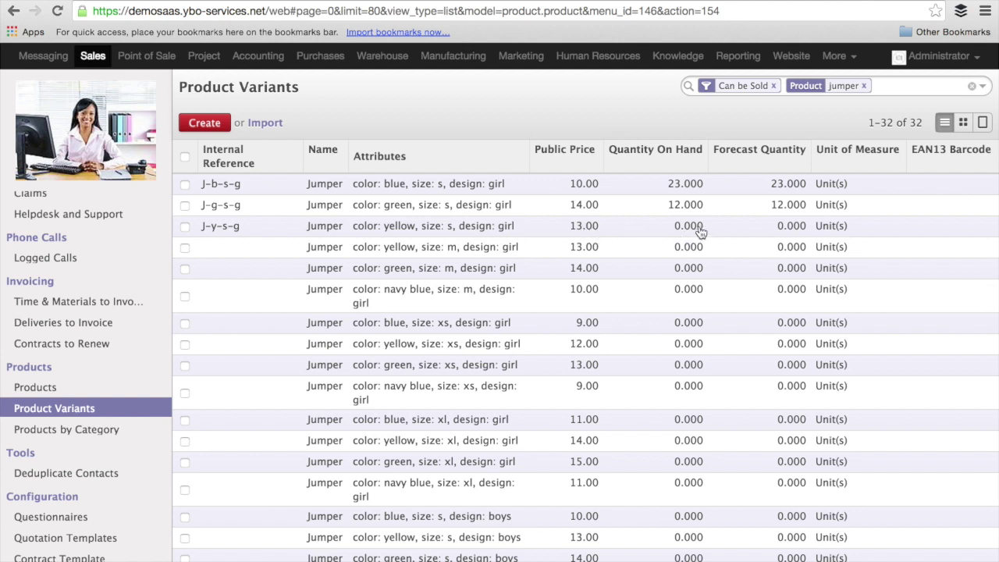
pyautogui.moveTo(702, 231)
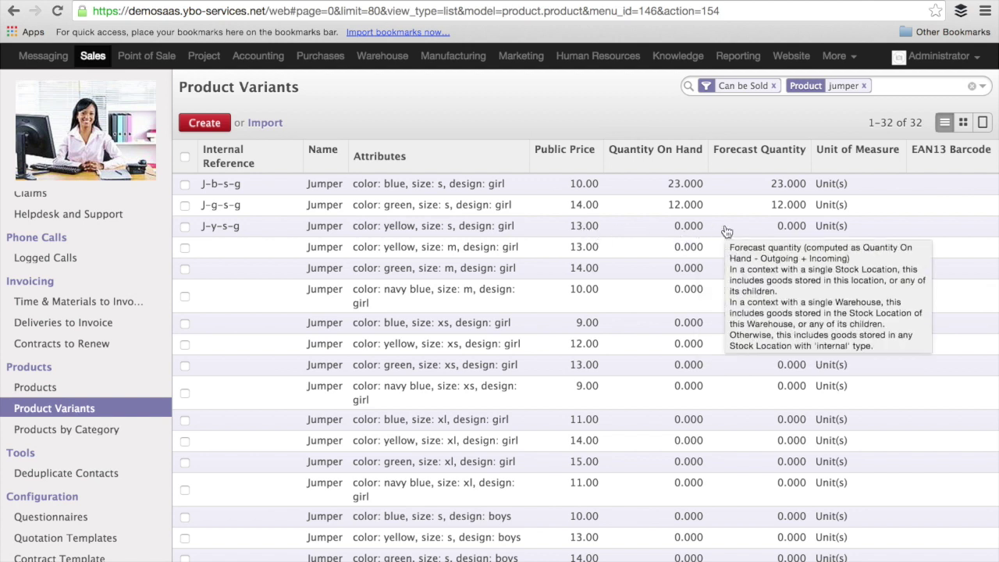